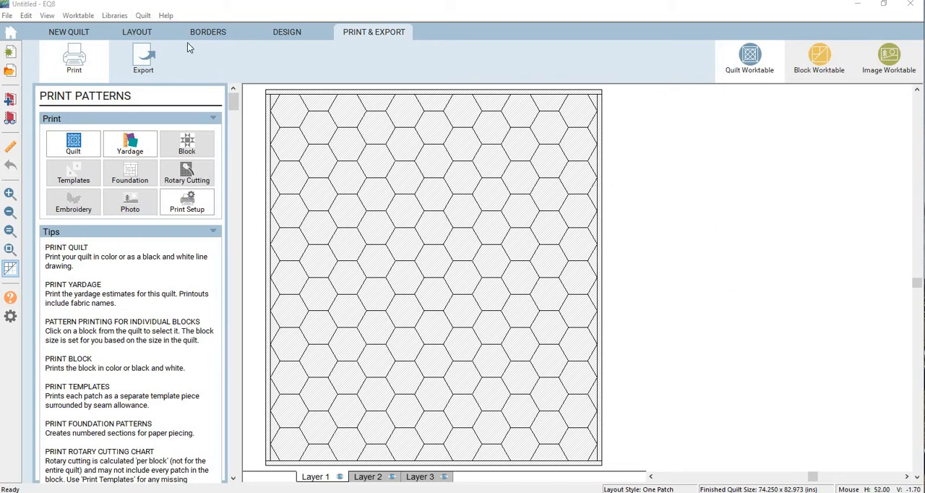
# Show the quilt's One Patch layout settings and open the Fabric Library.
pyautogui.click(139, 36)
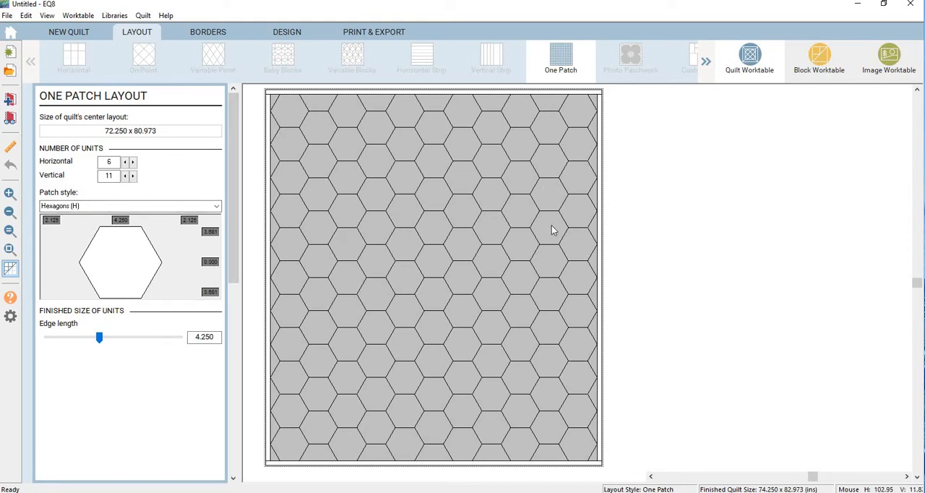
pyautogui.click(113, 15)
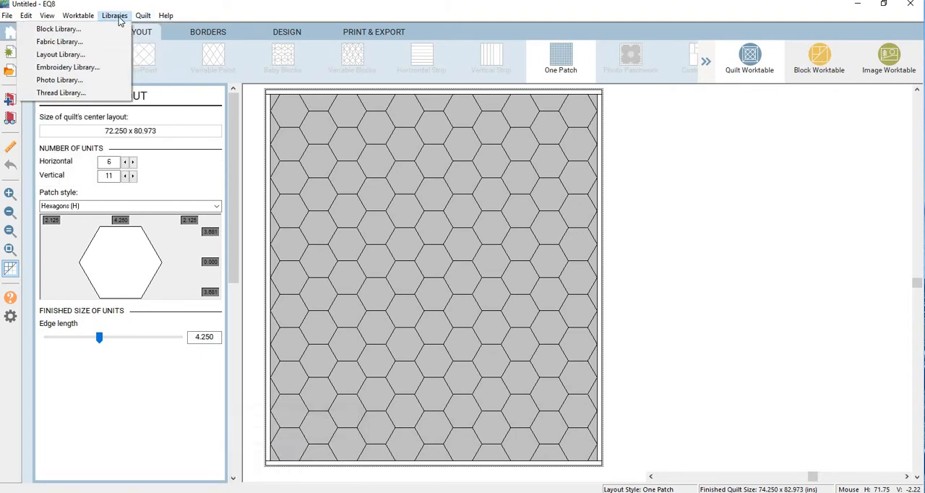
pyautogui.click(82, 42)
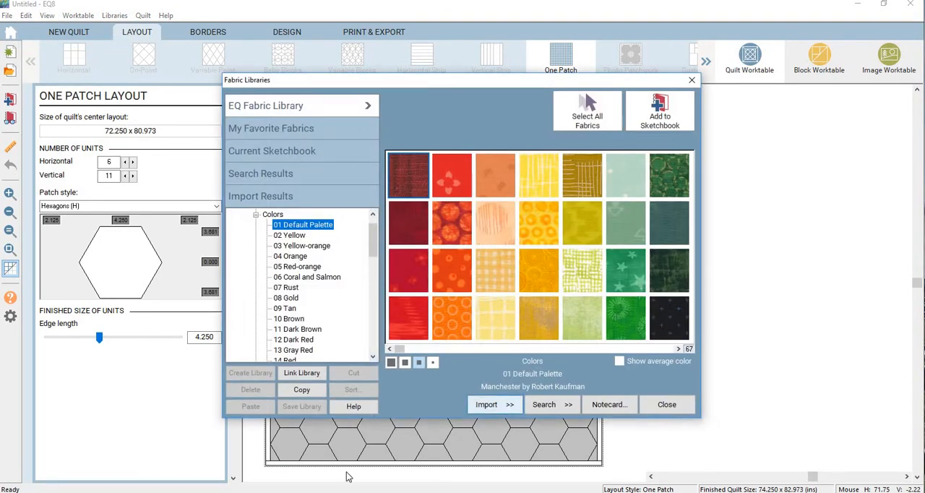
# Switch to Firefox and look through the fabric swatches of Andover's Sun Print 2018 collection.
pyautogui.moveTo(296, 492)
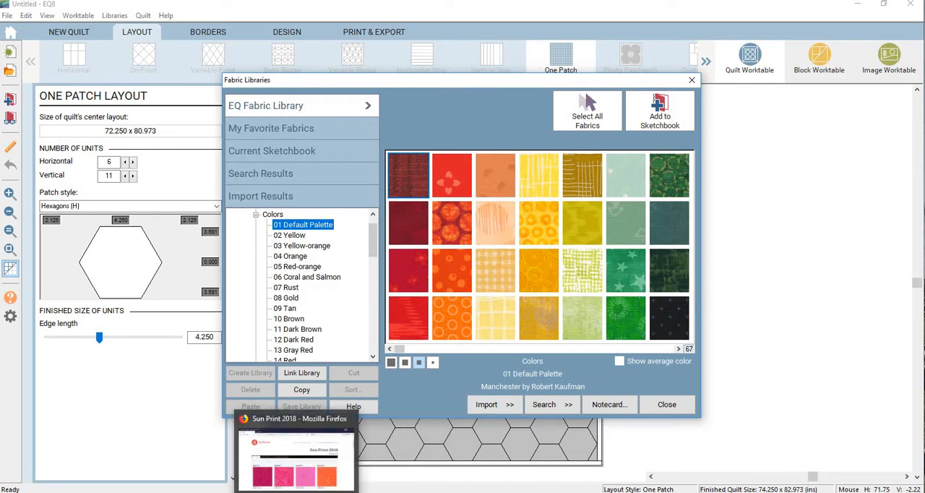
pyautogui.click(296, 455)
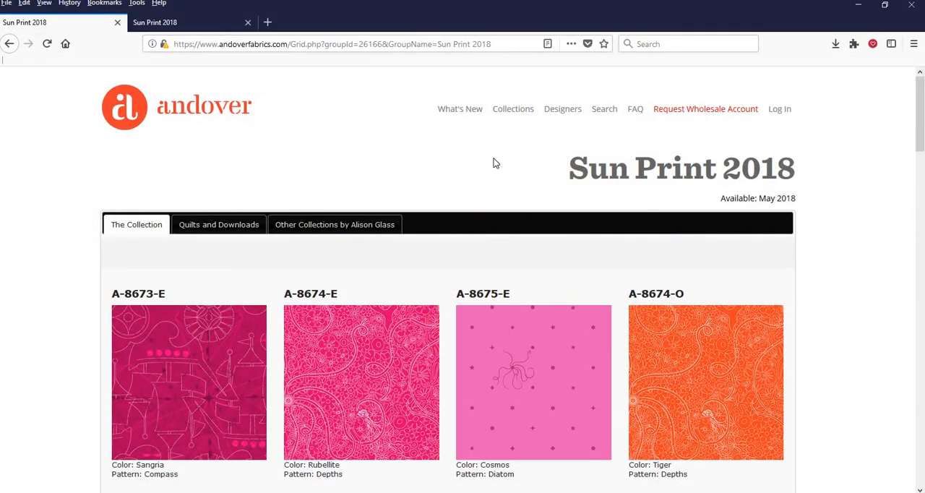
pyautogui.scroll(-1, 494, 162)
pyautogui.scroll(1, 494, 162)
pyautogui.scroll(-1, 494, 162)
pyautogui.scroll(1, 495, 162)
pyautogui.scroll(-2, 494, 161)
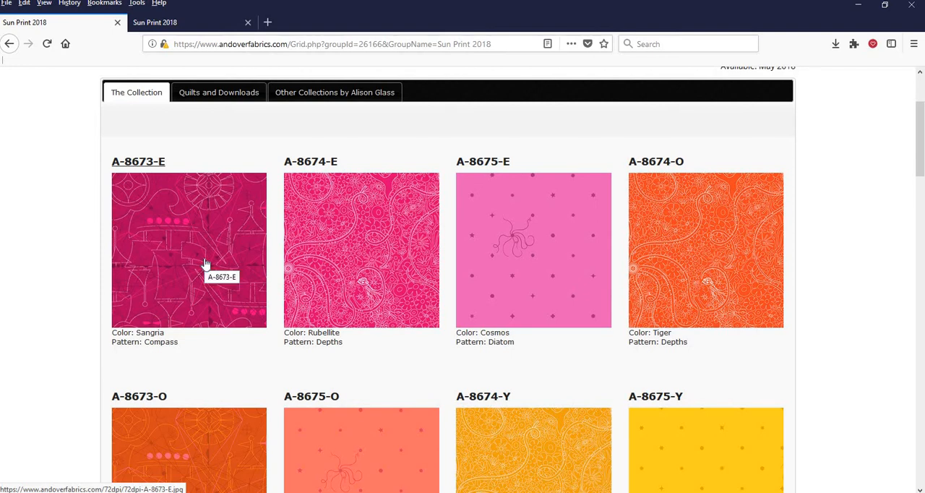
pyautogui.scroll(-1, 299, 289)
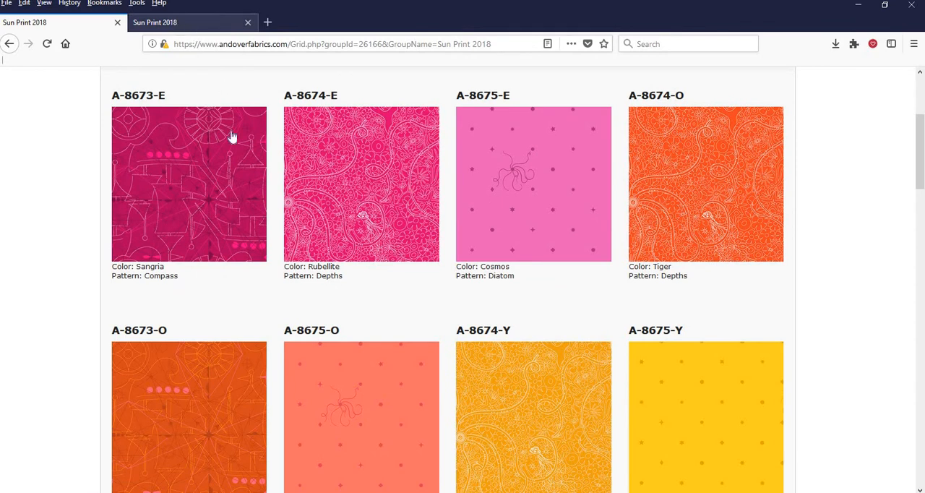
pyautogui.scroll(1, 233, 139)
pyautogui.scroll(2, 254, 205)
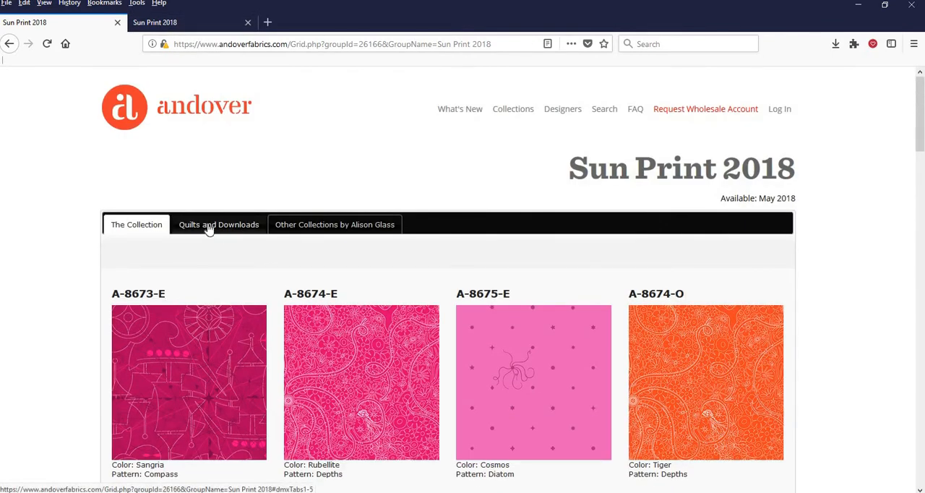
# View the Quilts and Downloads page of Sun Print 2018 and examine the zip download of the collection images.
pyautogui.click(199, 18)
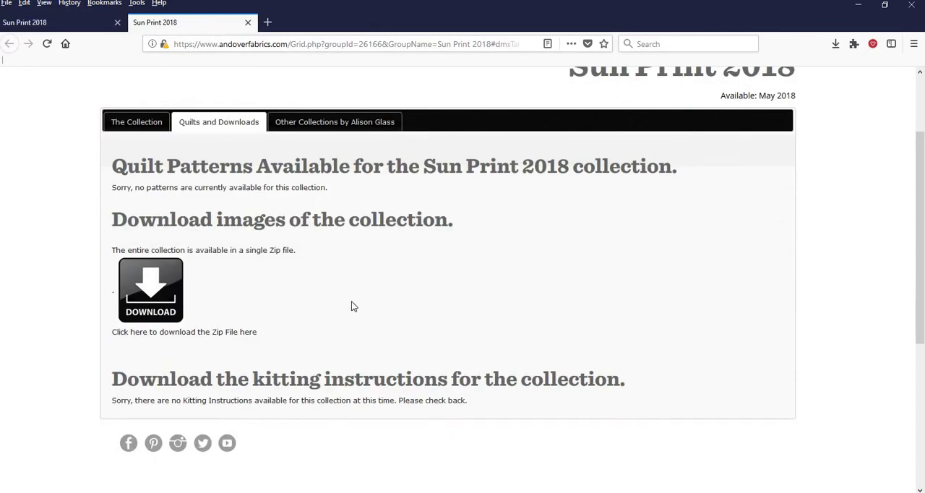
pyautogui.scroll(2, 436, 303)
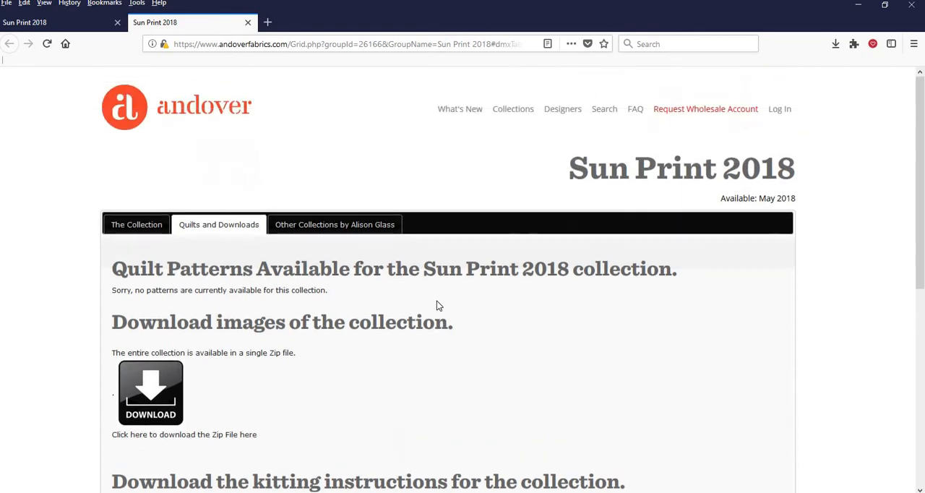
pyautogui.scroll(-4, 436, 303)
pyautogui.scroll(-2, 436, 305)
pyautogui.scroll(5, 436, 305)
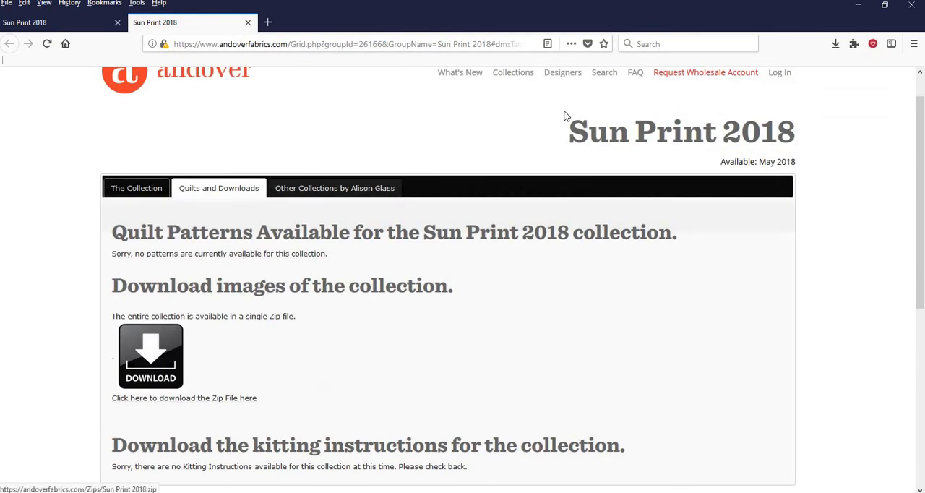
# Show the downloaded Sun Print 2018.zip in its folder and open the archive to view its images.
pyautogui.click(835, 46)
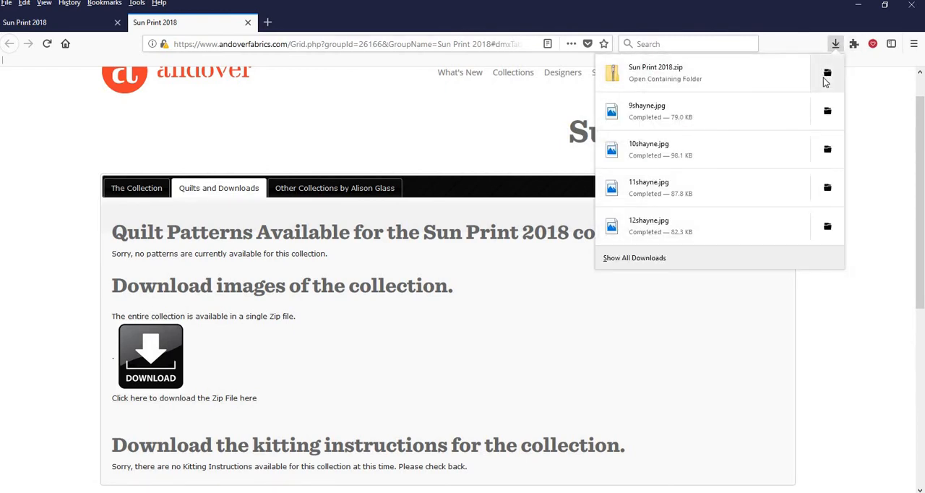
pyautogui.click(826, 74)
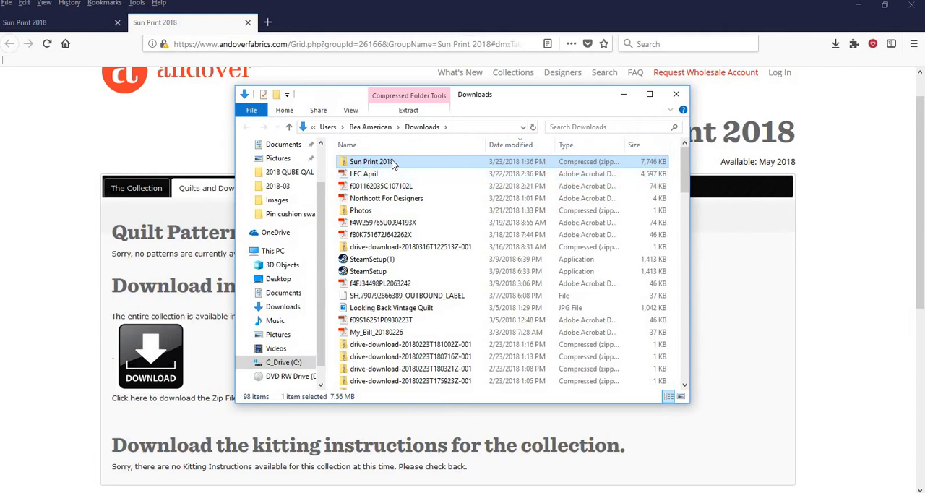
pyautogui.doubleClick(392, 164)
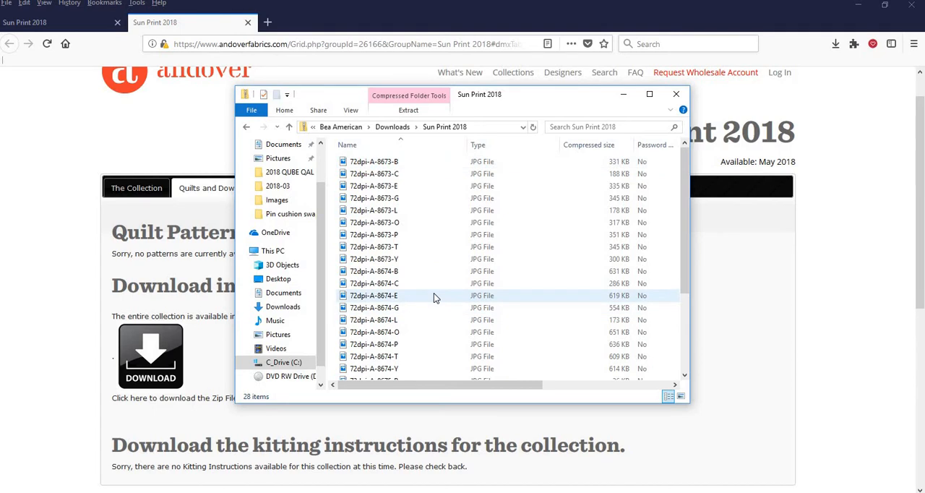
# Browse to Documents > My EQ8 > Andover > sun print, review the extracted fabric images, and close the folder window.
pyautogui.click(282, 145)
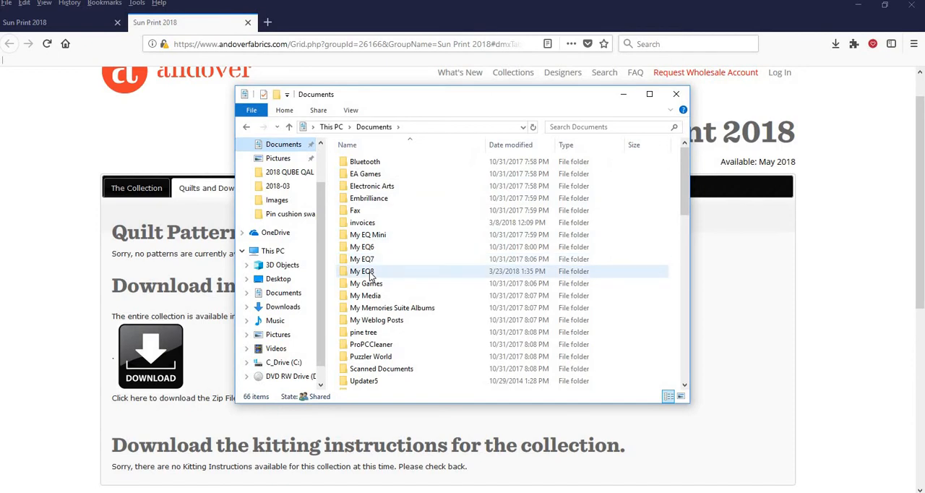
pyautogui.doubleClick(370, 272)
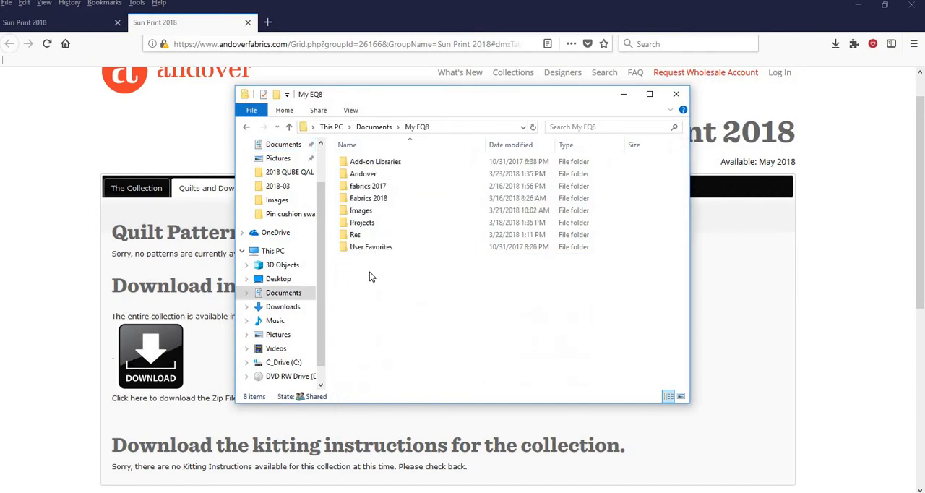
pyautogui.click(378, 198)
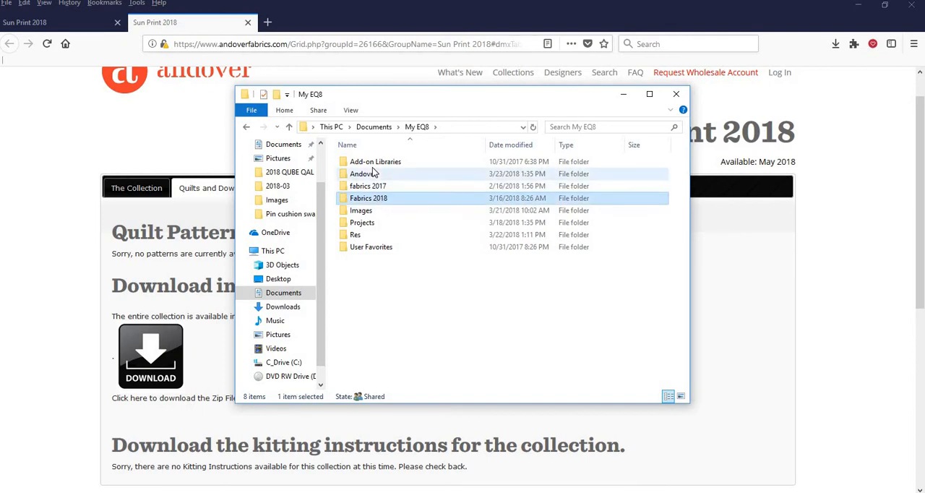
pyautogui.click(374, 174)
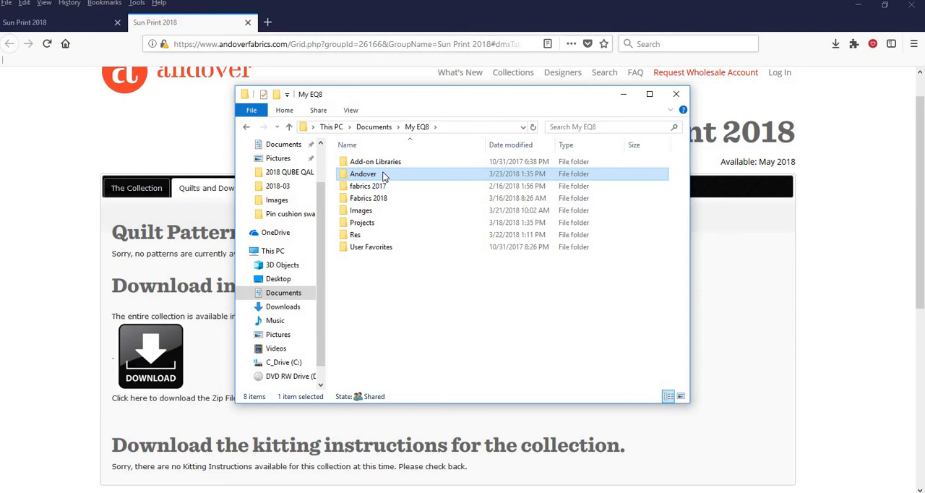
pyautogui.doubleClick(383, 175)
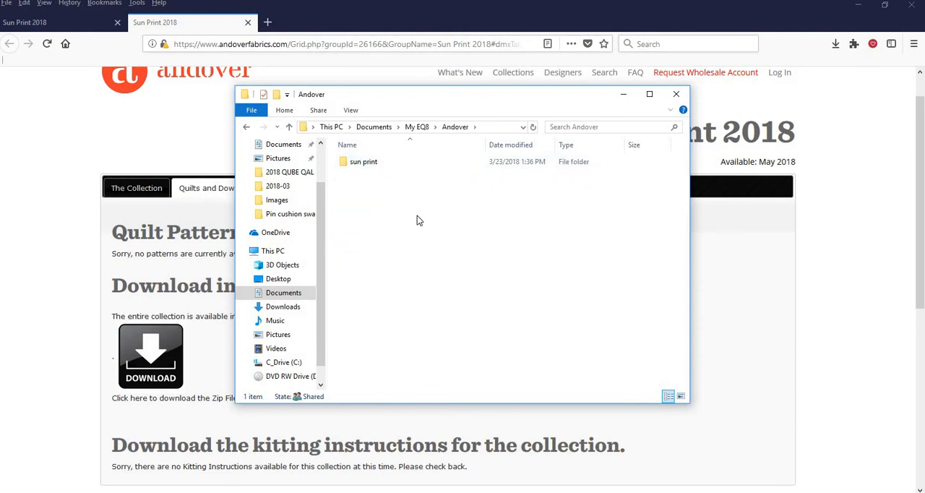
pyautogui.doubleClick(367, 163)
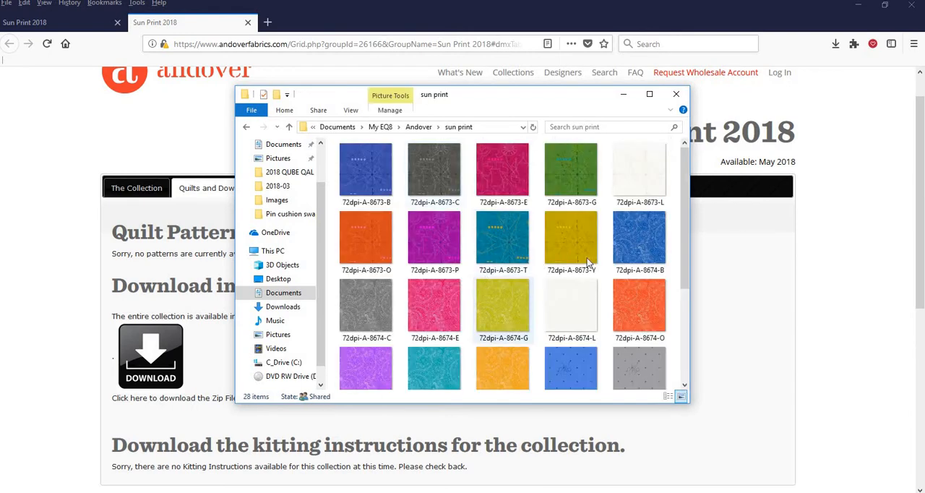
pyautogui.scroll(-1, 578, 267)
pyautogui.scroll(3, 572, 279)
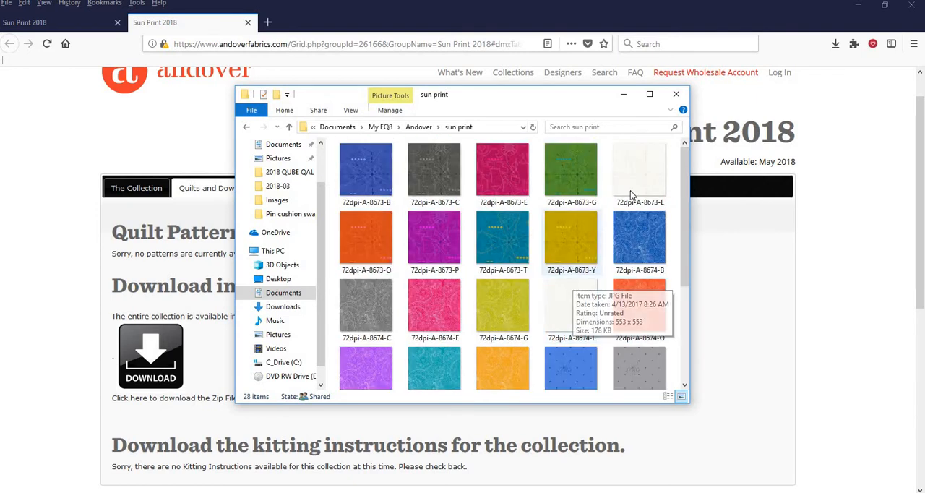
pyautogui.click(677, 97)
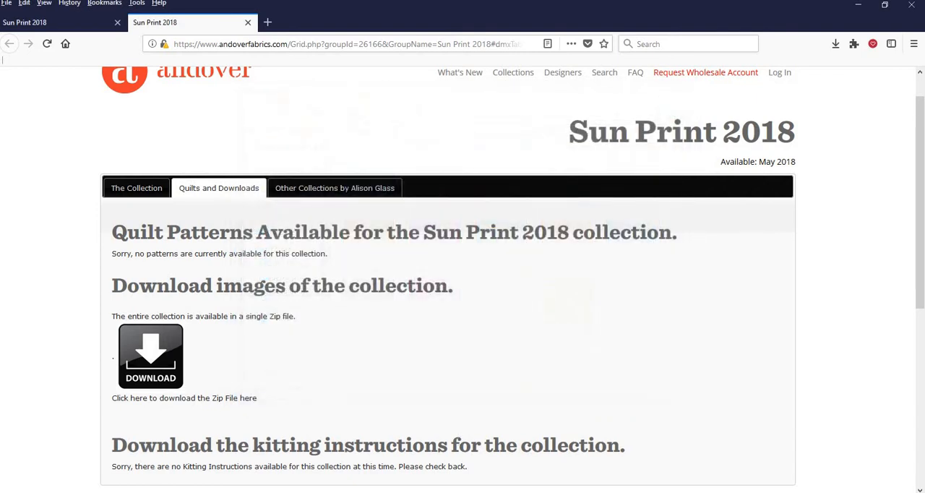
# Switch back to EQ8, then close and reopen the Fabric Library.
pyautogui.hotkey('alt', 'Tab')
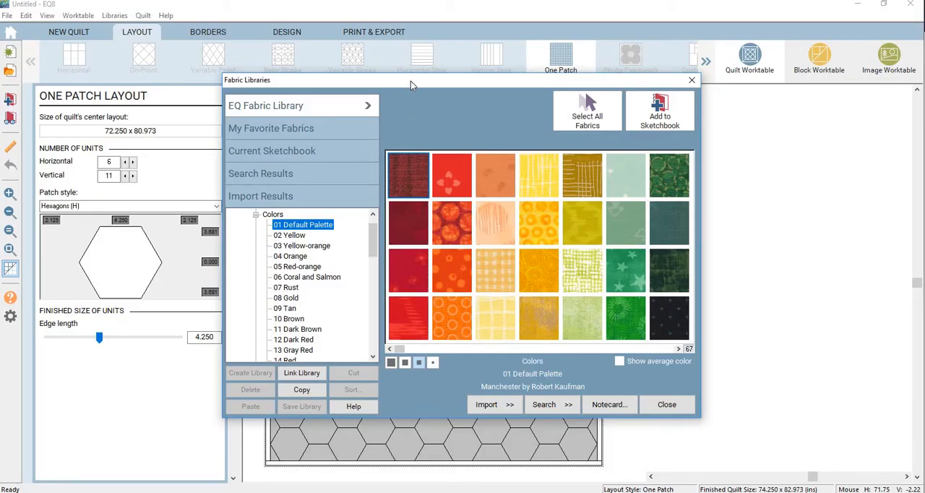
pyautogui.click(691, 79)
pyautogui.click(113, 16)
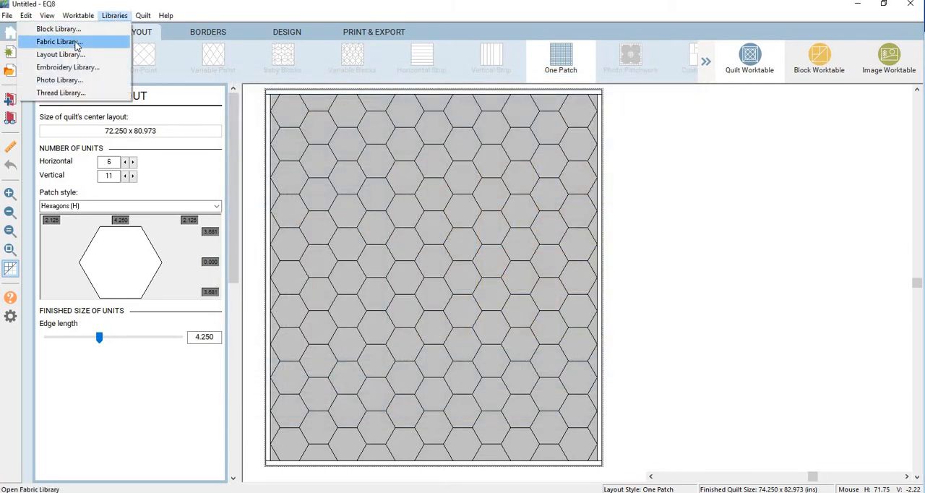
pyautogui.click(69, 40)
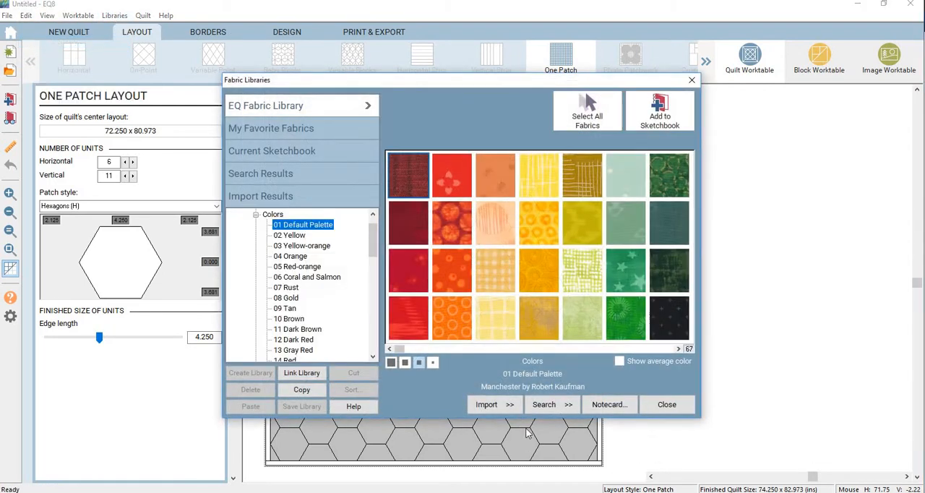
# Start a fabric import from image files and browse to Documents > My EQ8 > Andover > sun print.
pyautogui.click(487, 406)
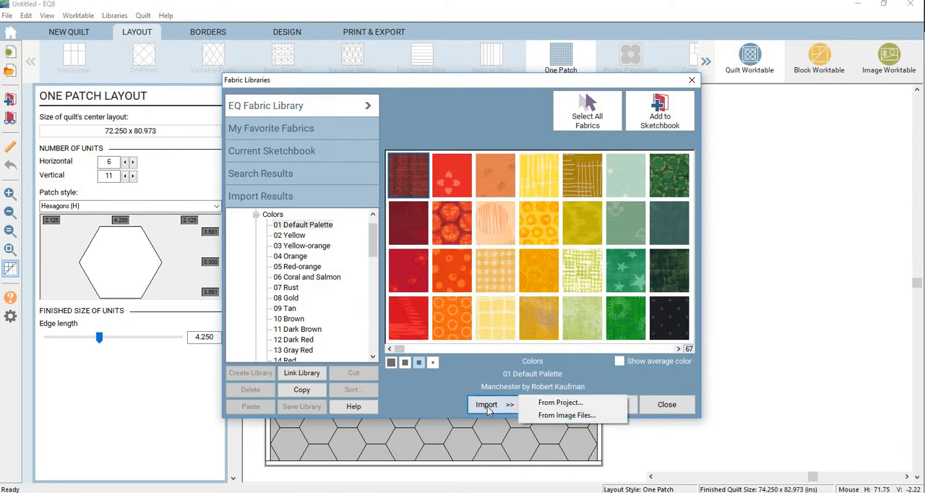
pyautogui.click(570, 416)
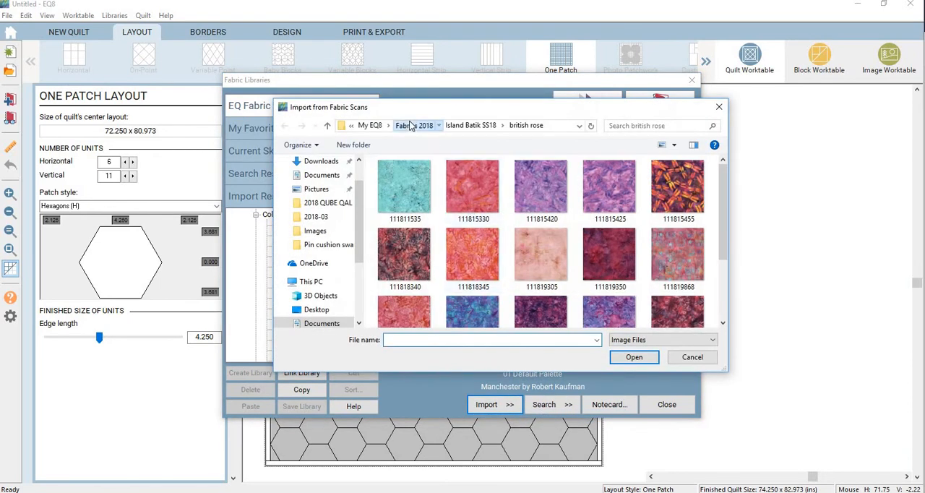
pyautogui.click(410, 125)
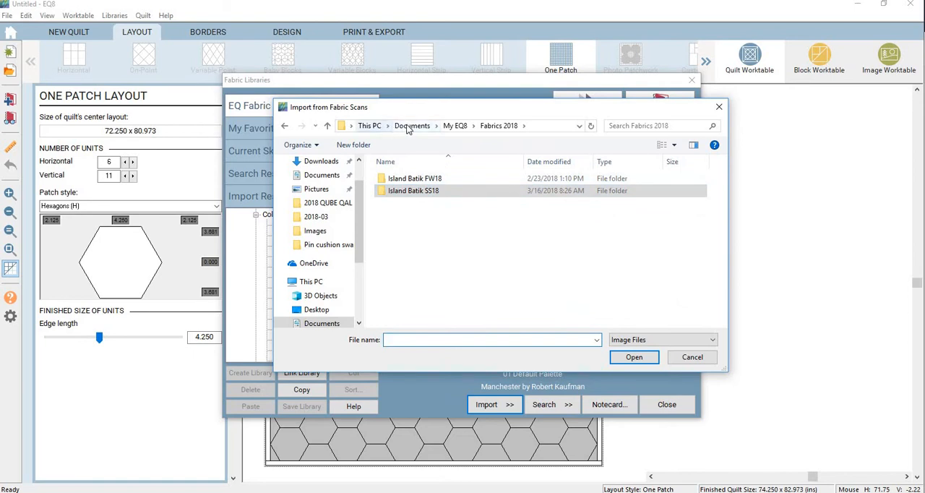
pyautogui.click(409, 127)
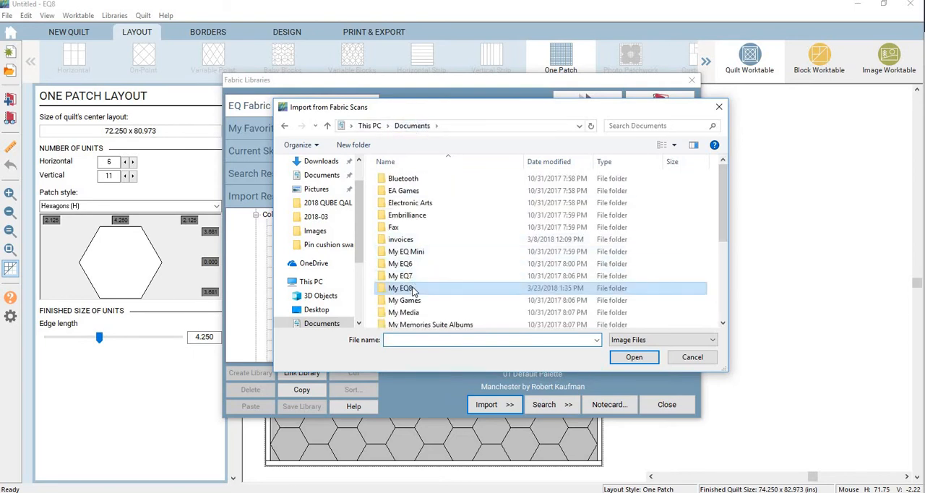
pyautogui.doubleClick(412, 288)
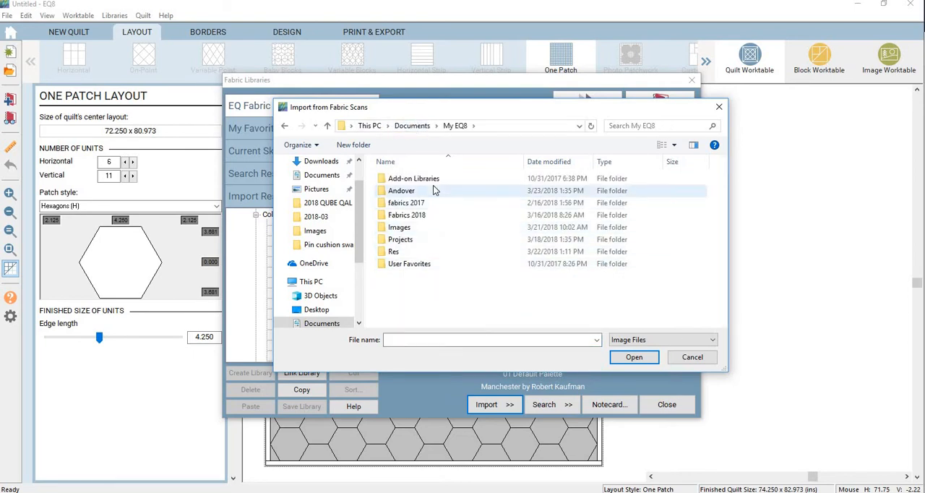
pyautogui.doubleClick(432, 187)
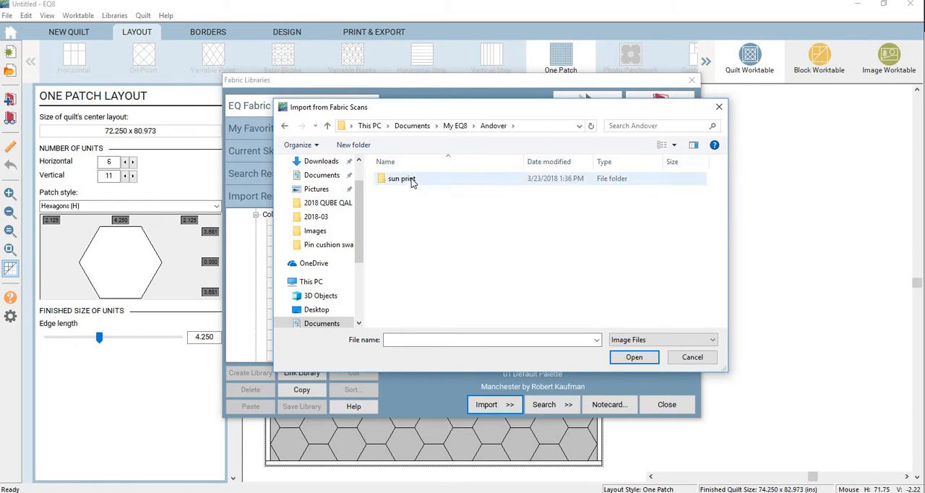
pyautogui.doubleClick(411, 181)
# Import all the fabric images in the sun print folder into the Fabric Library.
pyautogui.click(406, 180)
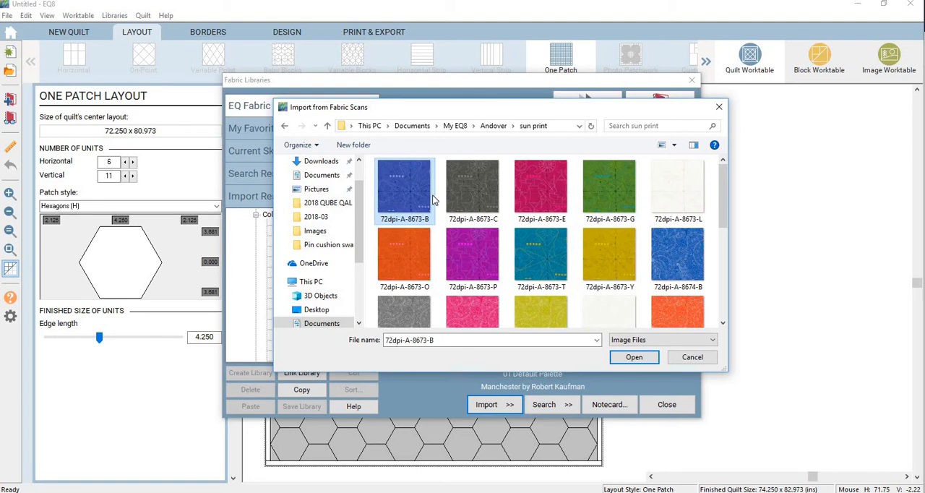
pyautogui.hotkey('ctrl', 'a')
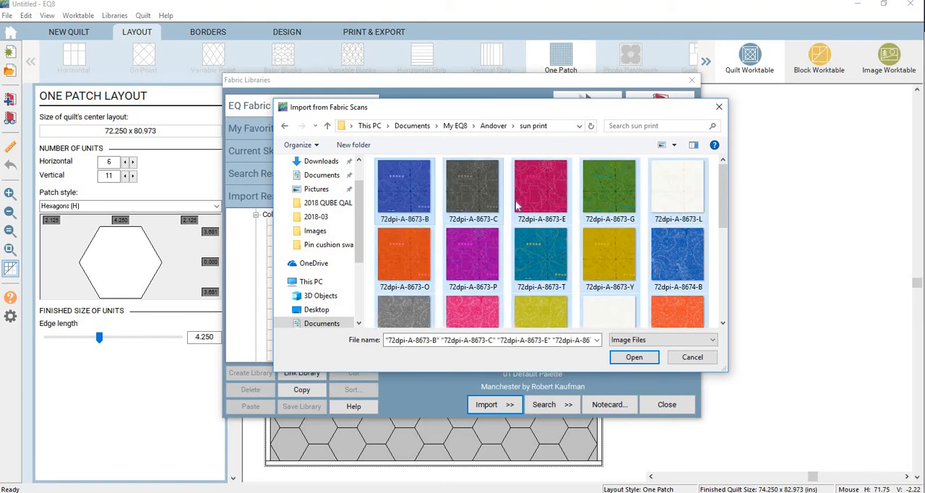
pyautogui.click(634, 357)
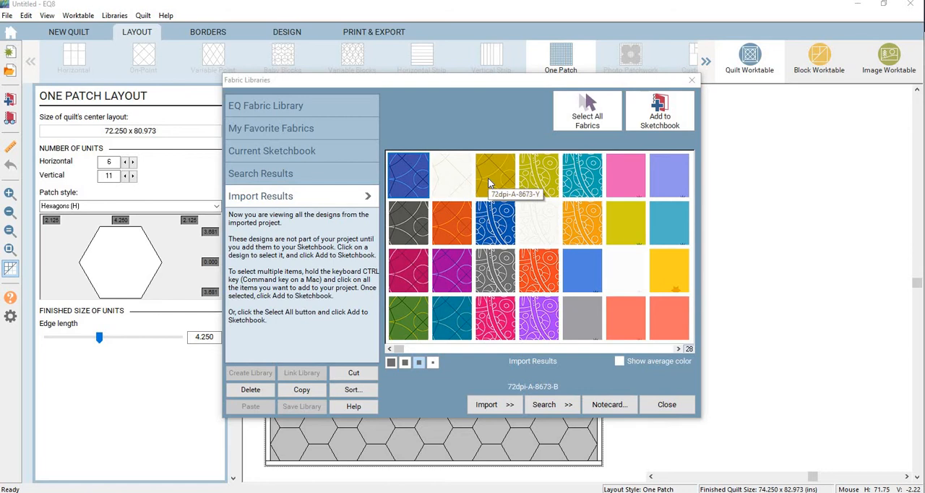
# Add all the imported fabrics to the Sketchbook and close the Fabric Library.
pyautogui.hotkey('ctrl', 'a')
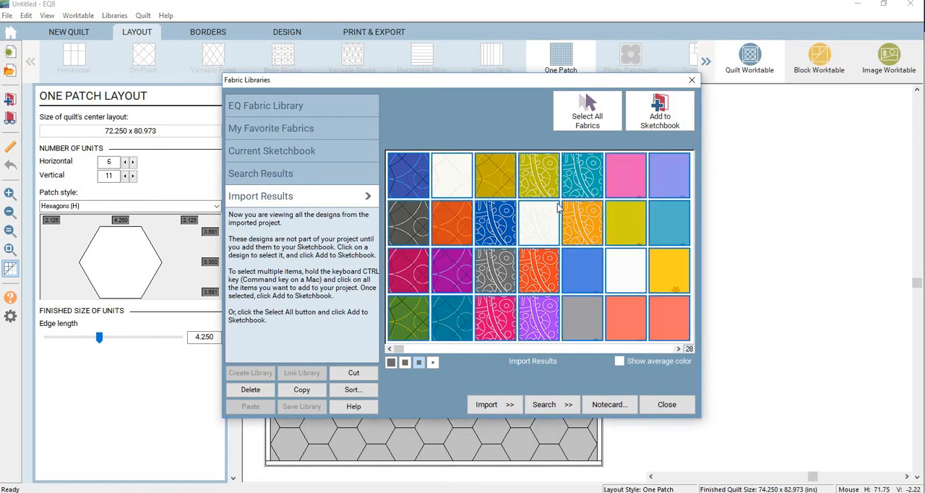
pyautogui.click(663, 119)
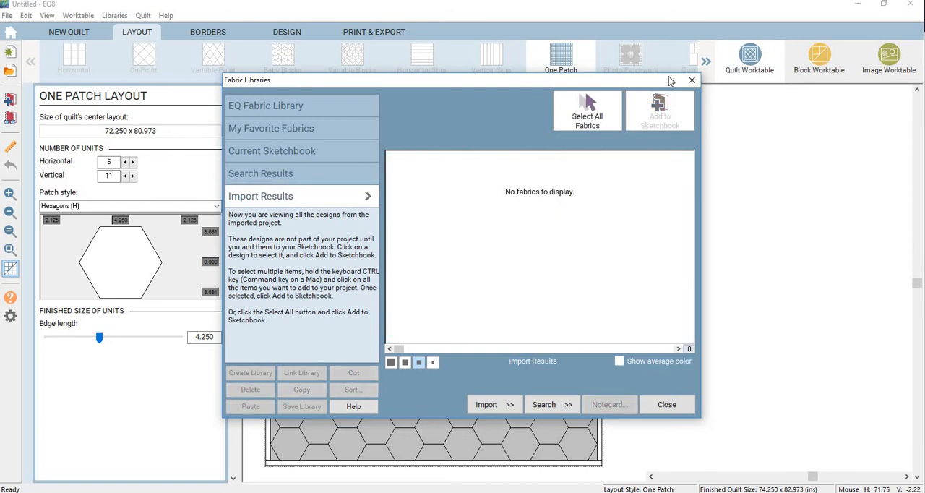
pyautogui.click(692, 79)
# Start designing the quilt with the Fabric Tools and browse the Sketchbook fabrics to the imported sun print ones.
pyautogui.click(286, 33)
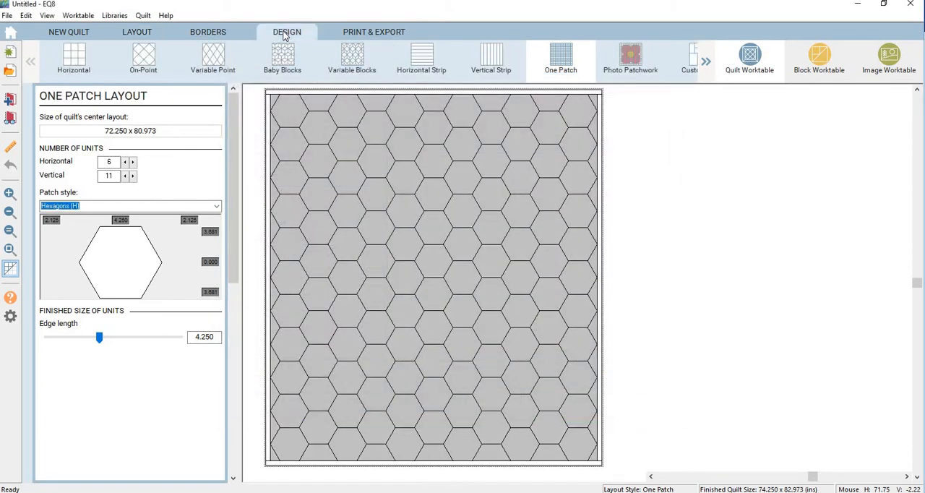
pyautogui.click(144, 59)
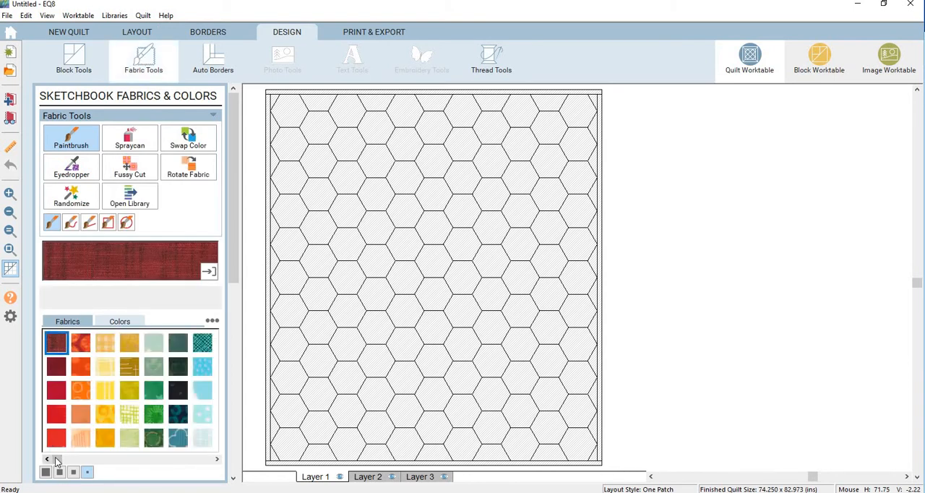
pyautogui.moveTo(56, 460); pyautogui.dragTo(207, 461)
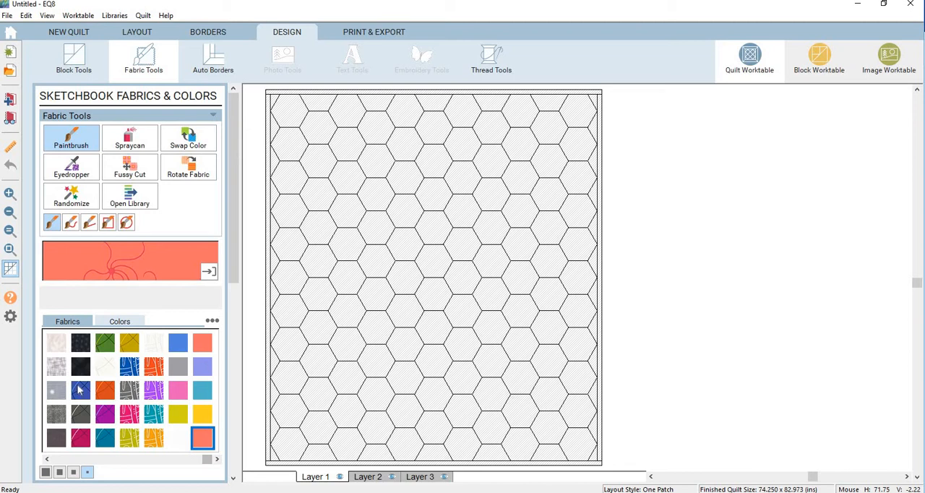
pyautogui.click(80, 390)
pyautogui.click(84, 366)
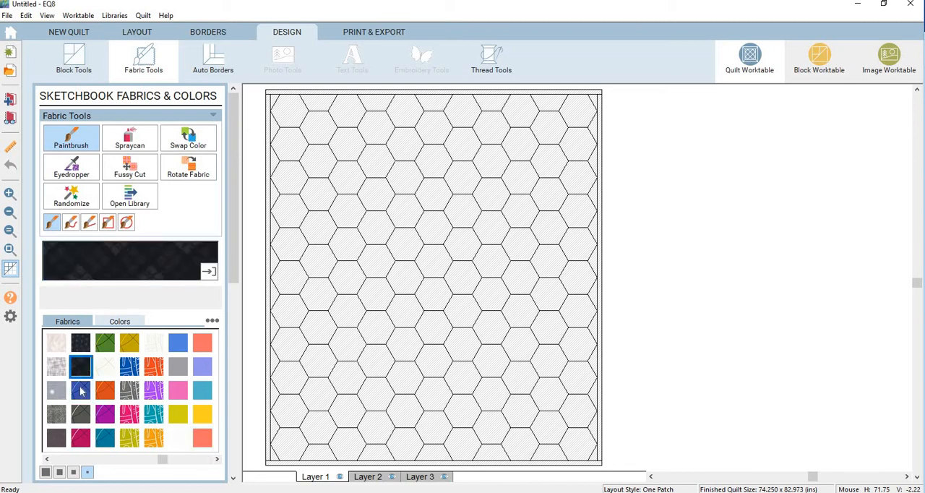
pyautogui.click(80, 390)
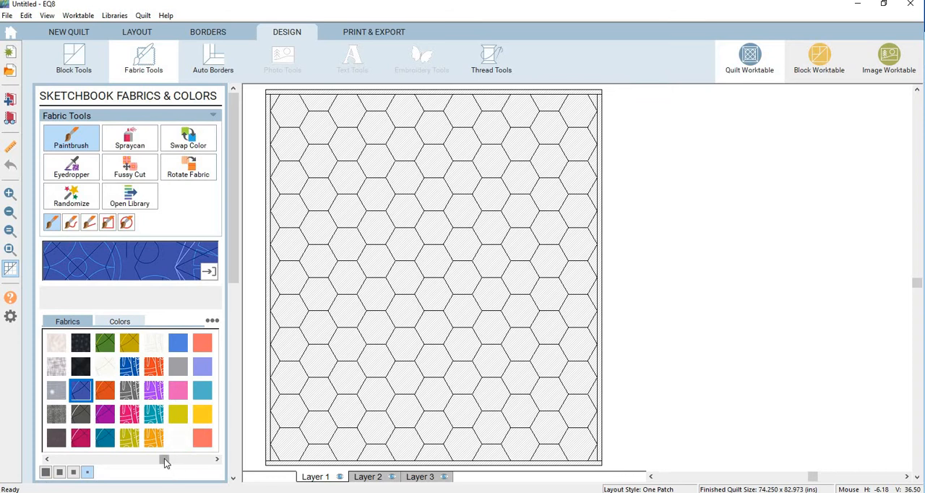
pyautogui.moveTo(164, 462)
pyautogui.mouseDown()
pyautogui.moveTo(214, 470)
pyautogui.moveTo(157, 467)
pyautogui.mouseUp()
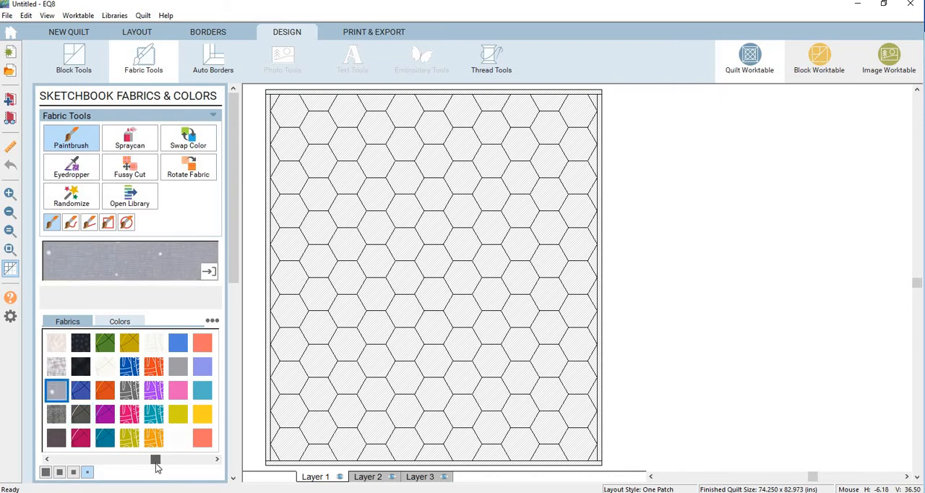
# Paint three separate hexagons, descending from the quilt's upper-left edge toward the lower right, with the blue sun print fabric.
pyautogui.click(89, 391)
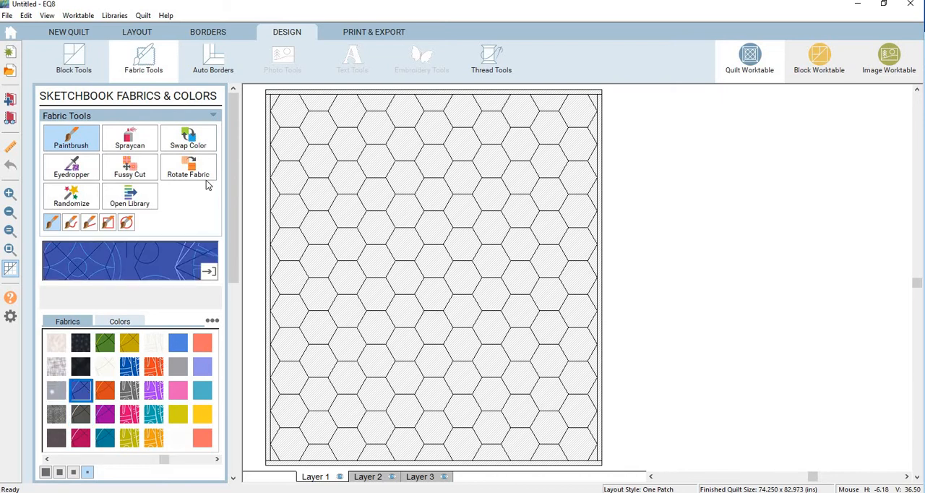
pyautogui.click(302, 172)
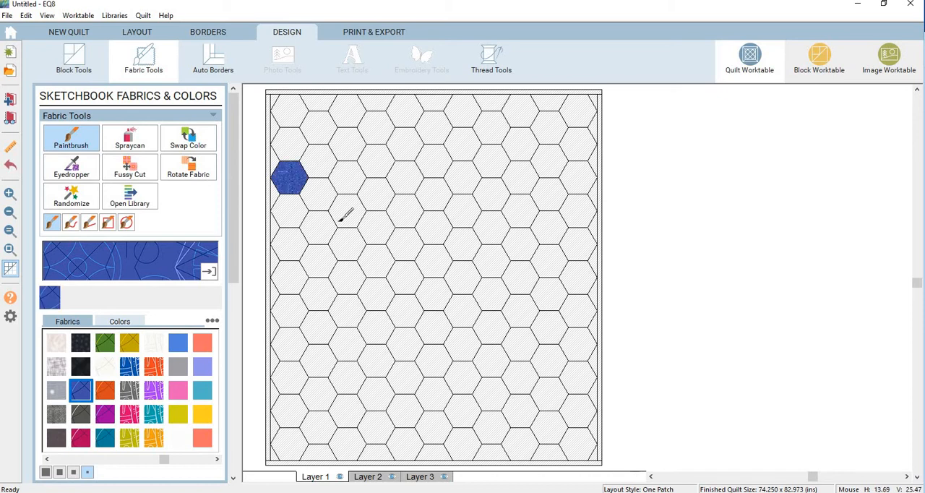
pyautogui.click(344, 212)
pyautogui.click(495, 290)
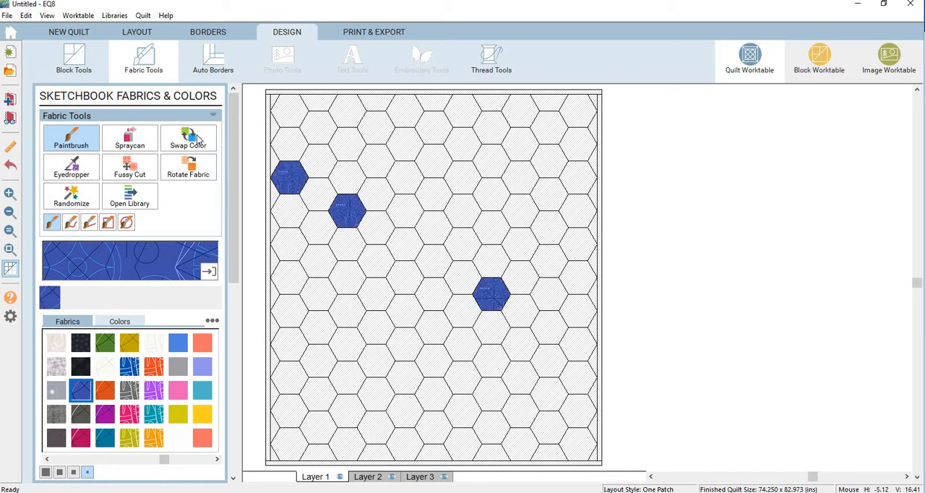
# Set the Paintbrush to straight-line painting and fill the full diagonal row through the three blue hexagons with the blue fabric.
pyautogui.click(78, 142)
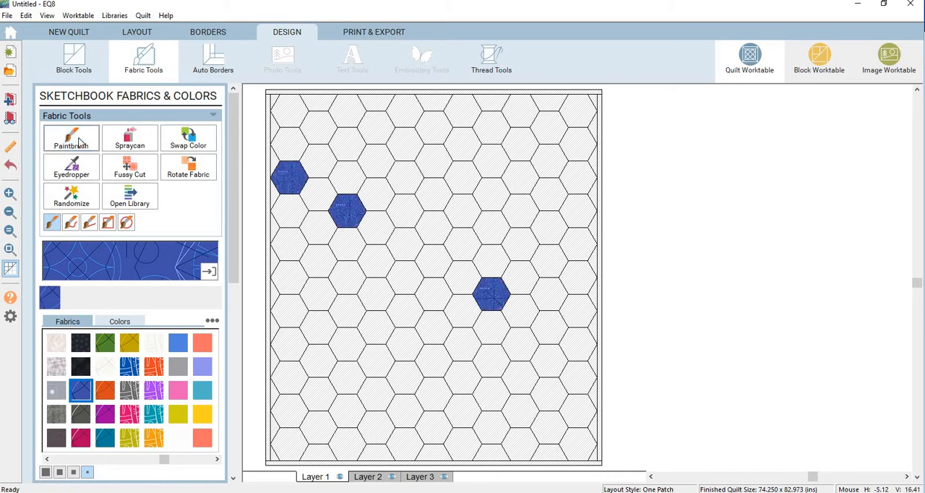
pyautogui.click(79, 142)
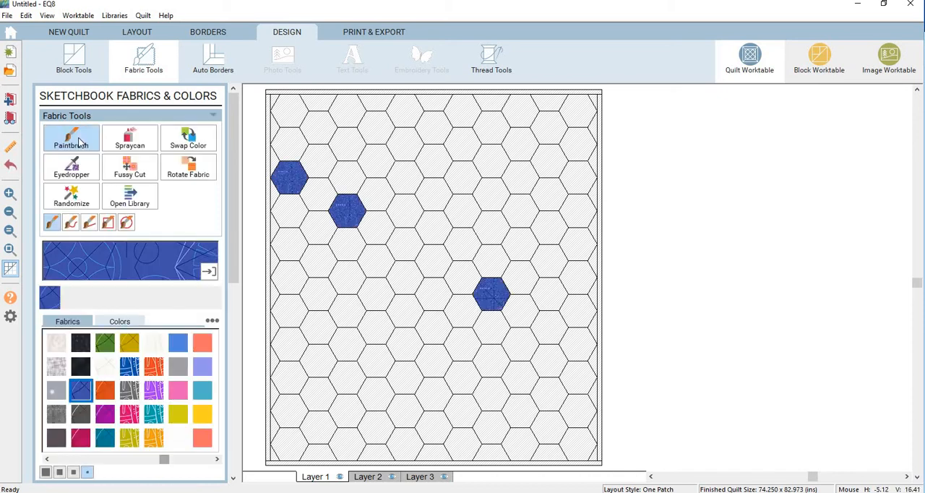
pyautogui.click(88, 222)
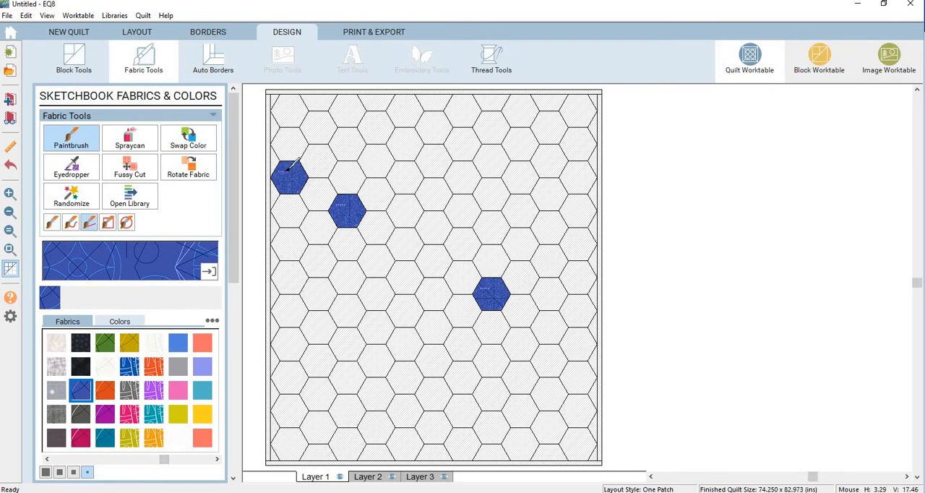
pyautogui.moveTo(289, 169); pyautogui.dragTo(584, 339)
# Paint the diagonal row directly below the blue one with the orange sun print and the row beneath it with the plain-looking gray.
pyautogui.click(105, 392)
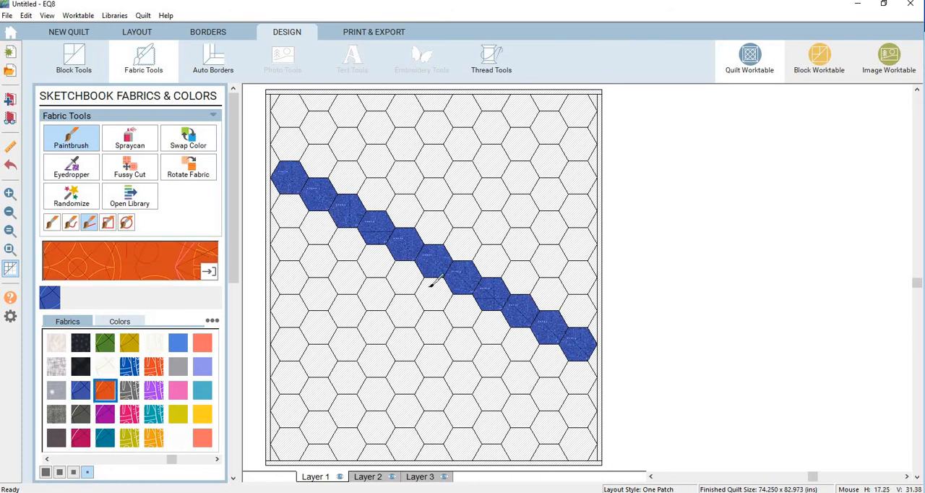
pyautogui.moveTo(431, 281)
pyautogui.mouseDown()
pyautogui.moveTo(607, 368)
pyautogui.moveTo(603, 381)
pyautogui.mouseUp()
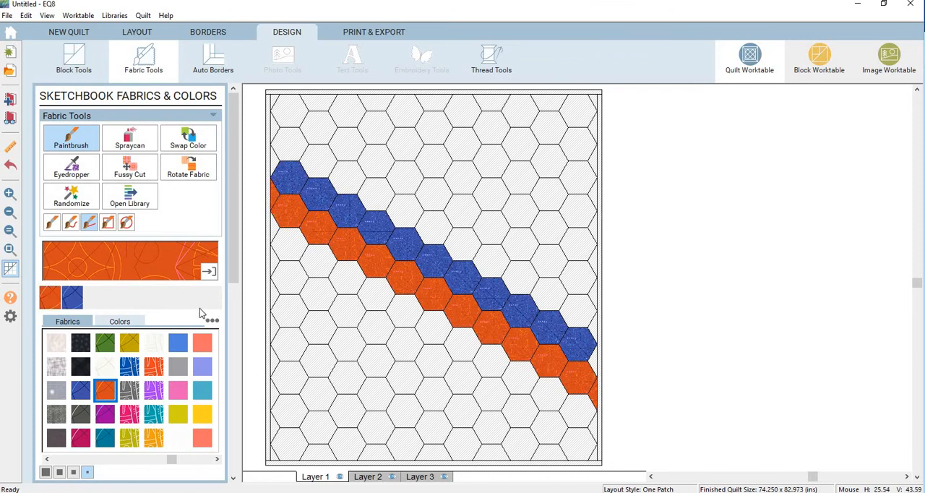
pyautogui.click(178, 367)
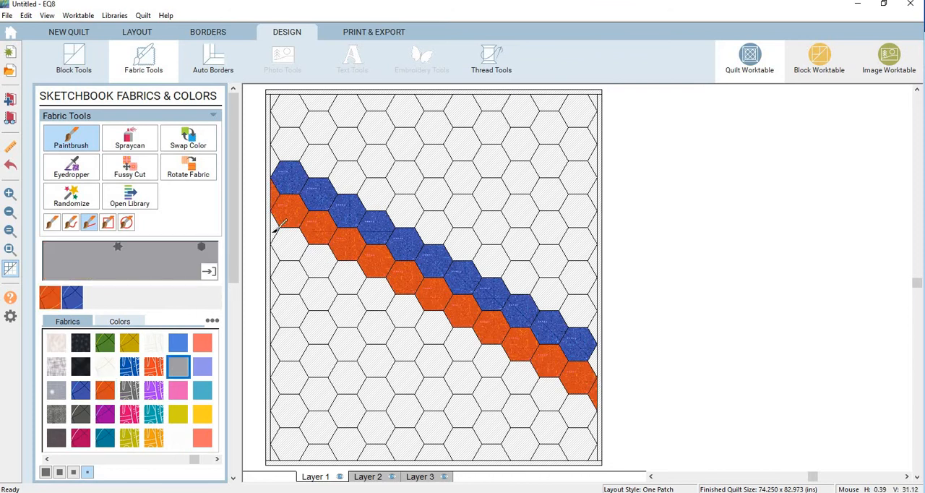
pyautogui.moveTo(274, 230)
pyautogui.mouseDown()
pyautogui.moveTo(482, 307)
pyautogui.moveTo(594, 423)
pyautogui.mouseUp()
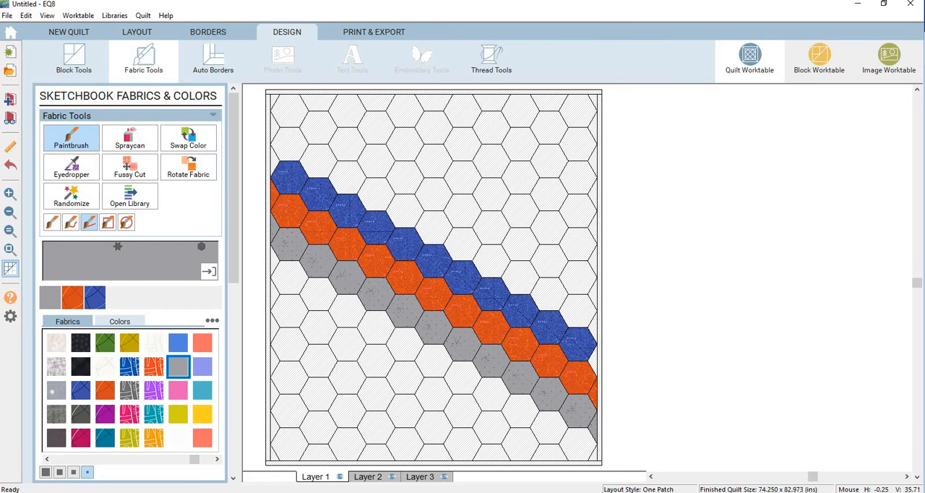
# Paint the diagonal row directly above the blue one with the pink floral fabric and the next row up with the gold print.
pyautogui.click(129, 413)
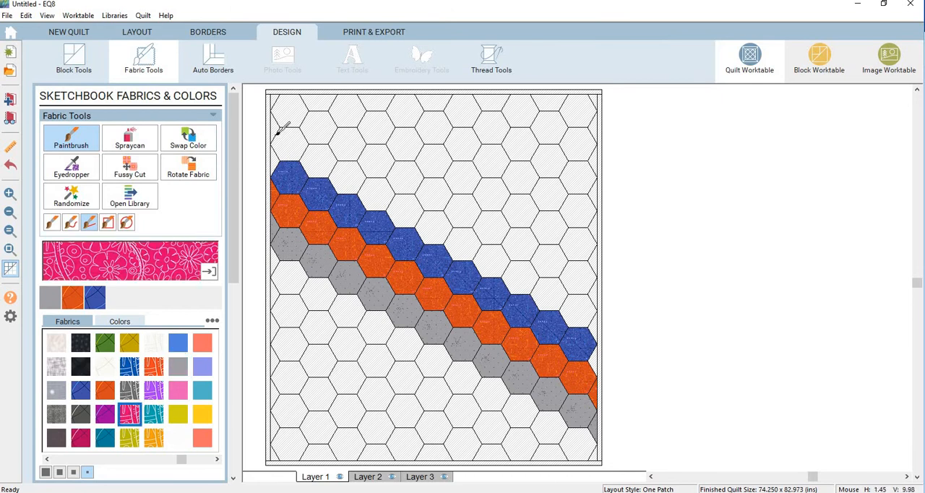
pyautogui.moveTo(276, 133)
pyautogui.mouseDown()
pyautogui.moveTo(424, 206)
pyautogui.moveTo(472, 252)
pyautogui.moveTo(578, 291)
pyautogui.moveTo(599, 320)
pyautogui.mouseUp()
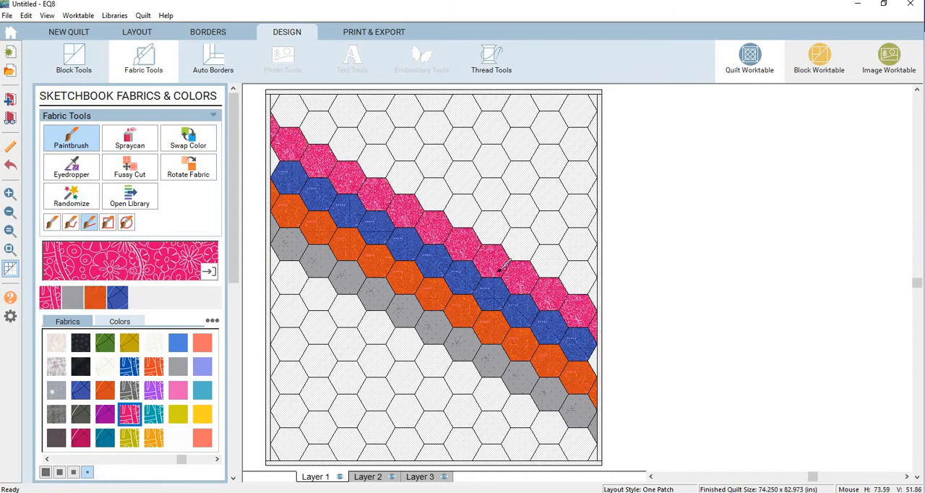
pyautogui.click(130, 344)
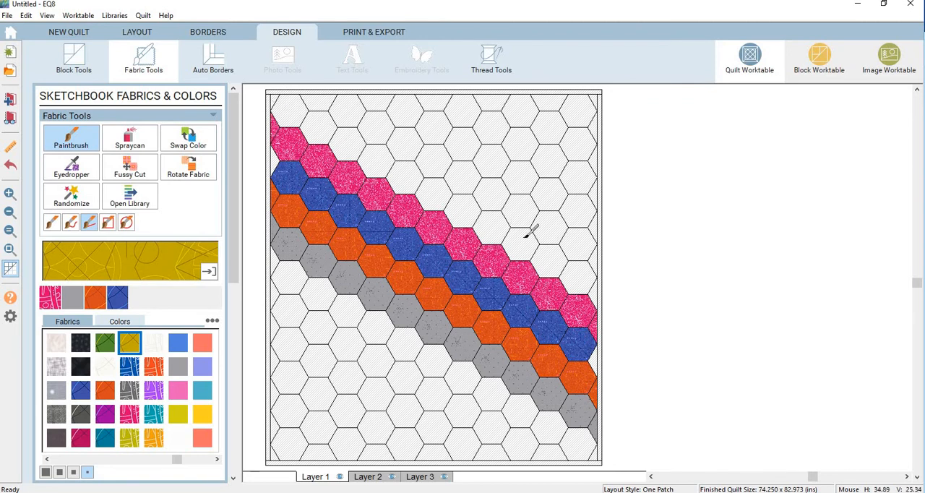
pyautogui.moveTo(525, 238); pyautogui.dragTo(594, 289)
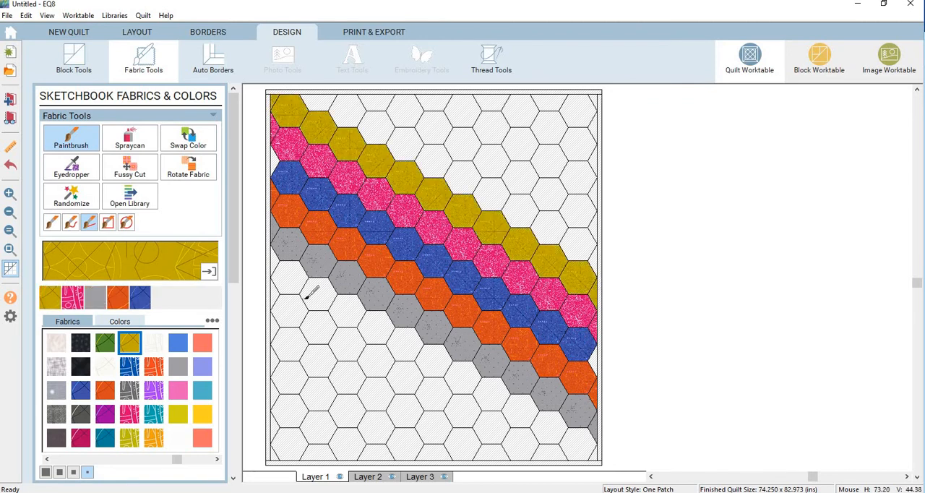
# Paint the diagonal row below the gray one with the coral fabric and the row above the gold one with the magenta print.
pyautogui.click(202, 438)
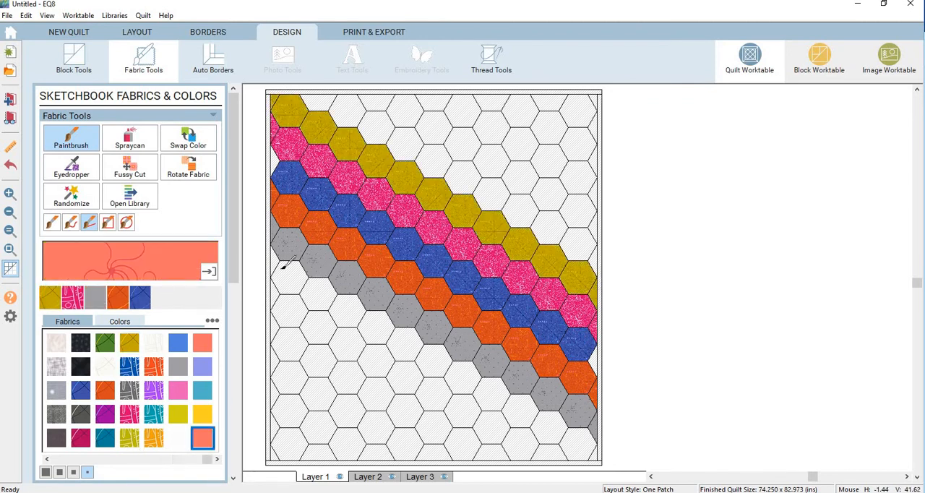
pyautogui.moveTo(283, 265)
pyautogui.mouseDown()
pyautogui.moveTo(578, 448)
pyautogui.moveTo(600, 450)
pyautogui.moveTo(588, 432)
pyautogui.mouseUp()
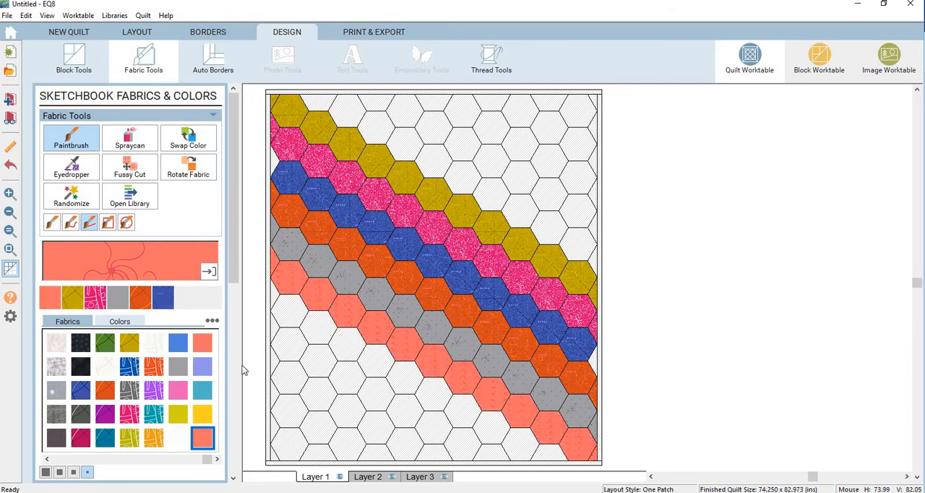
pyautogui.click(79, 441)
pyautogui.moveTo(331, 101)
pyautogui.mouseDown()
pyautogui.moveTo(394, 120)
pyautogui.moveTo(597, 250)
pyautogui.mouseUp()
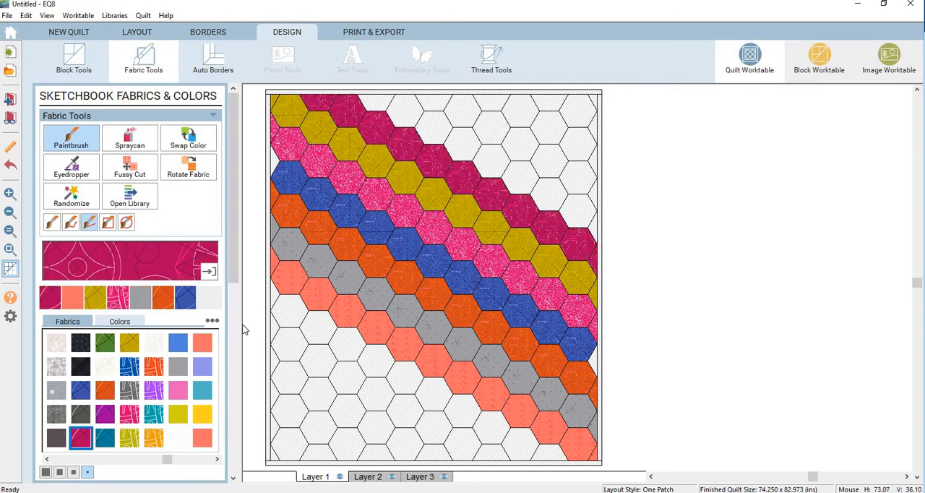
# Paint the diagonal row below the coral one with the dark gray floral fabric and the next row down with the purple floral.
pyautogui.click(130, 390)
pyautogui.moveTo(276, 284); pyautogui.dragTo(543, 446)
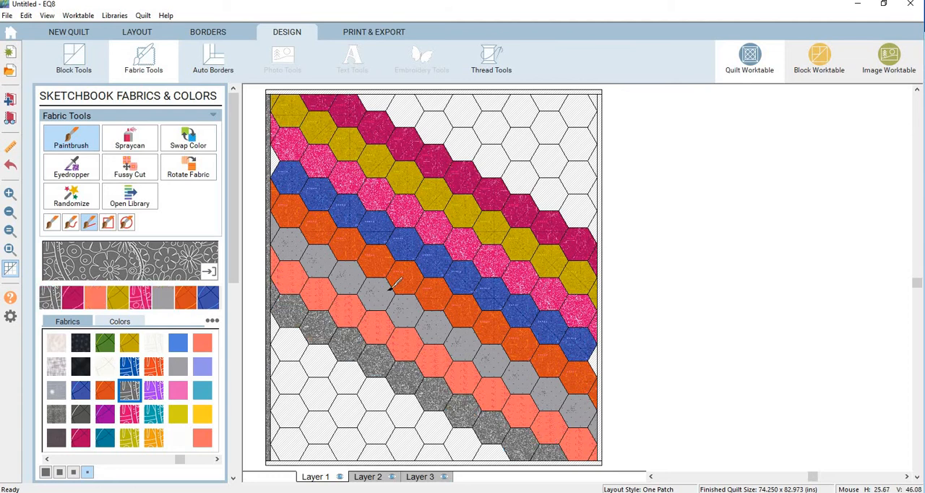
pyautogui.click(153, 391)
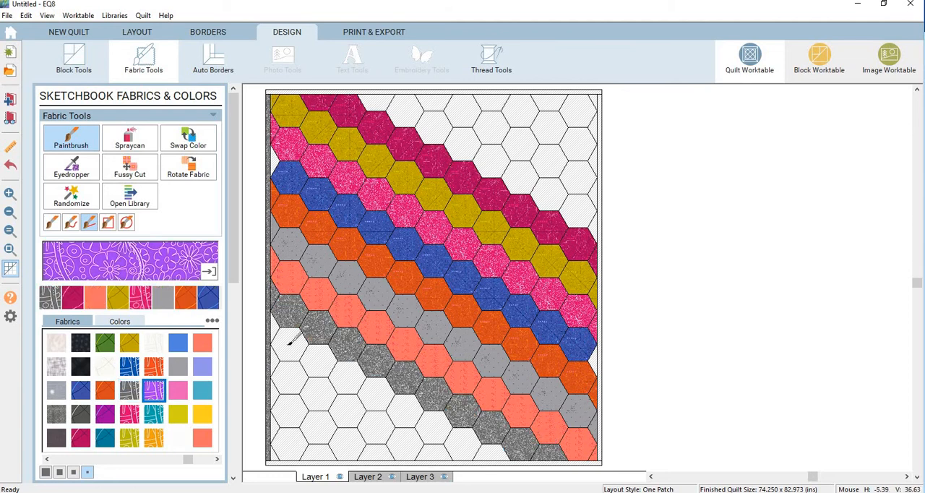
pyautogui.moveTo(359, 389); pyautogui.dragTo(487, 442)
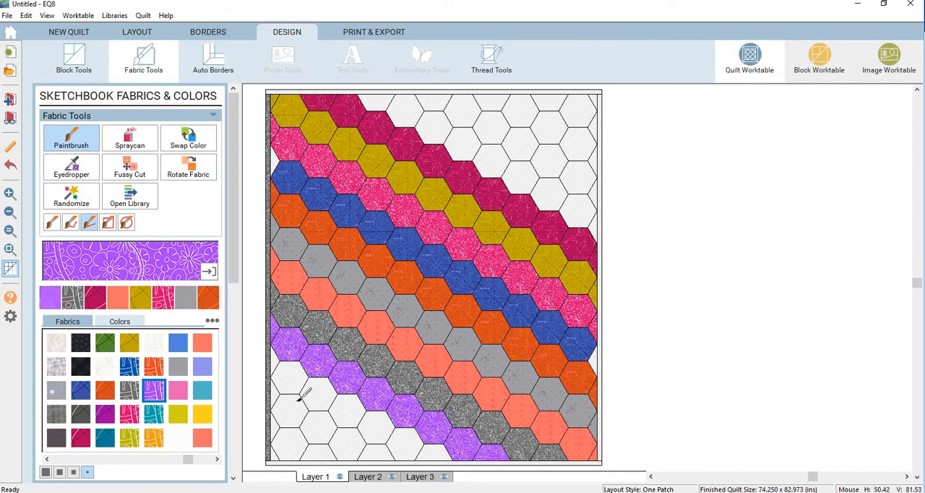
# Paint the diagonal row below the purple one with the yellow-orange floral fabric and the row above the magenta one with lime yellow.
pyautogui.click(154, 437)
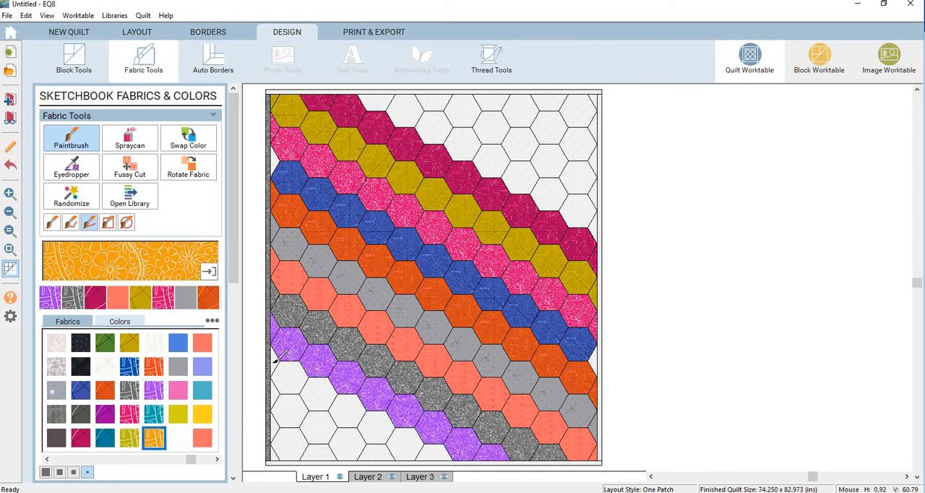
pyautogui.moveTo(273, 362); pyautogui.dragTo(432, 448)
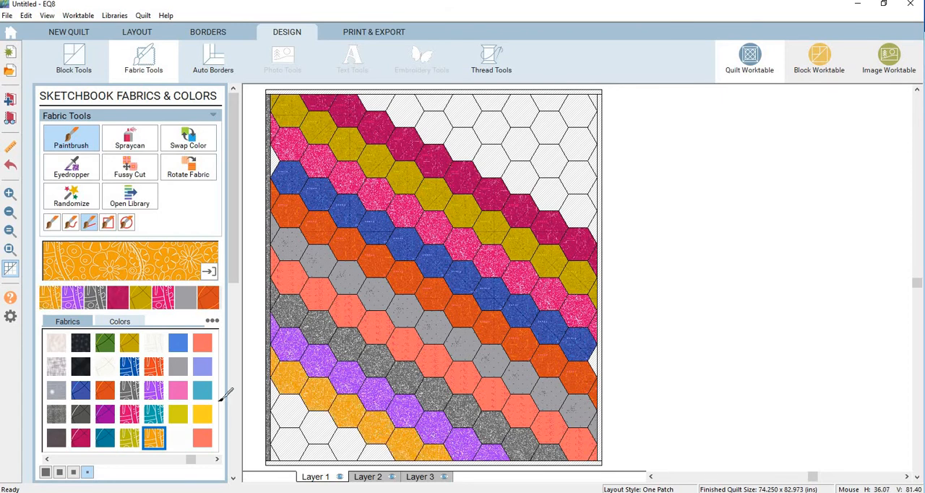
pyautogui.click(178, 414)
pyautogui.moveTo(376, 101)
pyautogui.mouseDown()
pyautogui.moveTo(582, 210)
pyautogui.moveTo(594, 226)
pyautogui.mouseUp()
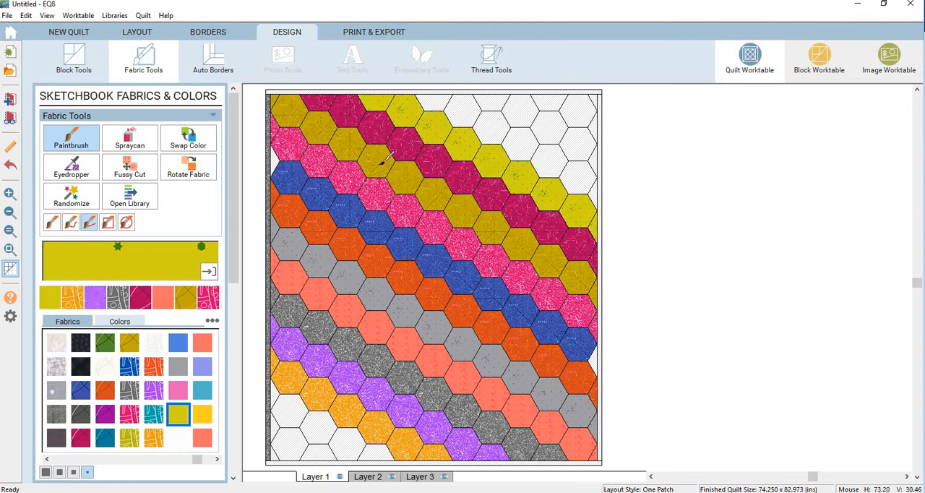
# Paint the diagonal row below the yellow-orange one with the green print and the row above the lime yellow one with light blue.
pyautogui.click(82, 439)
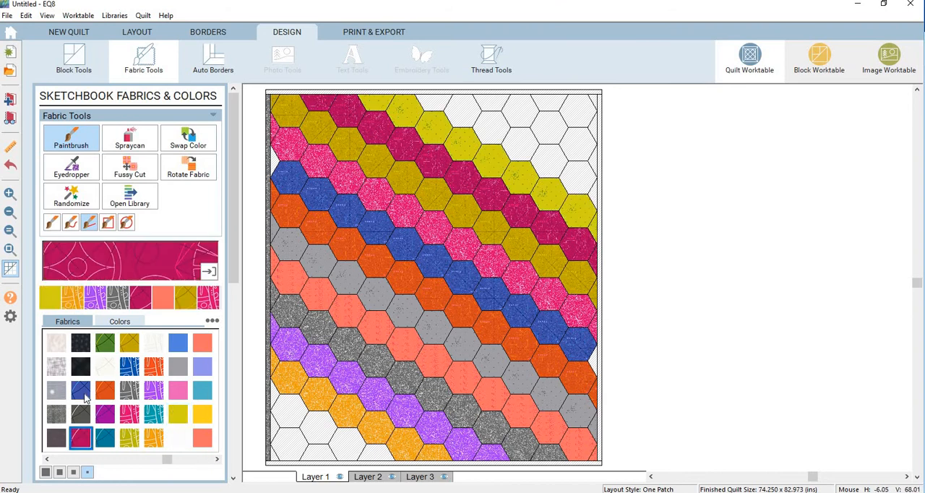
pyautogui.click(105, 342)
pyautogui.moveTo(276, 396); pyautogui.dragTo(381, 445)
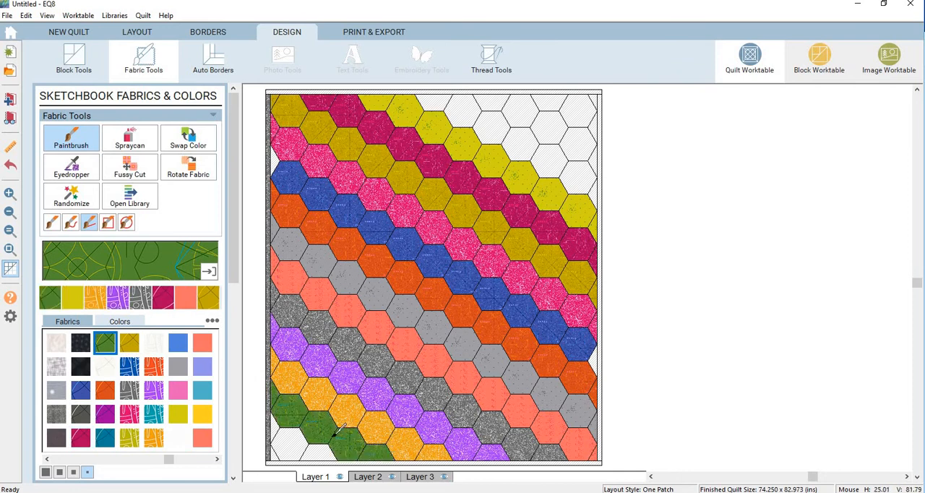
pyautogui.click(201, 393)
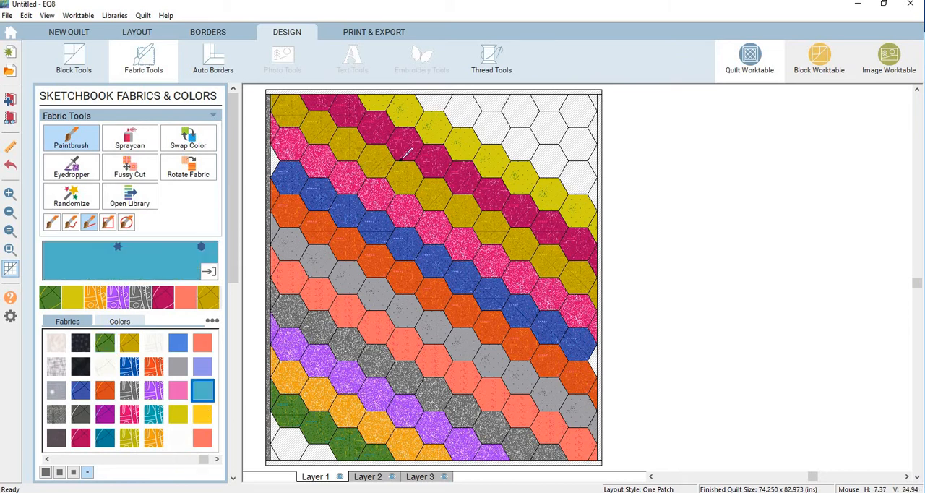
pyautogui.moveTo(442, 102); pyautogui.dragTo(595, 191)
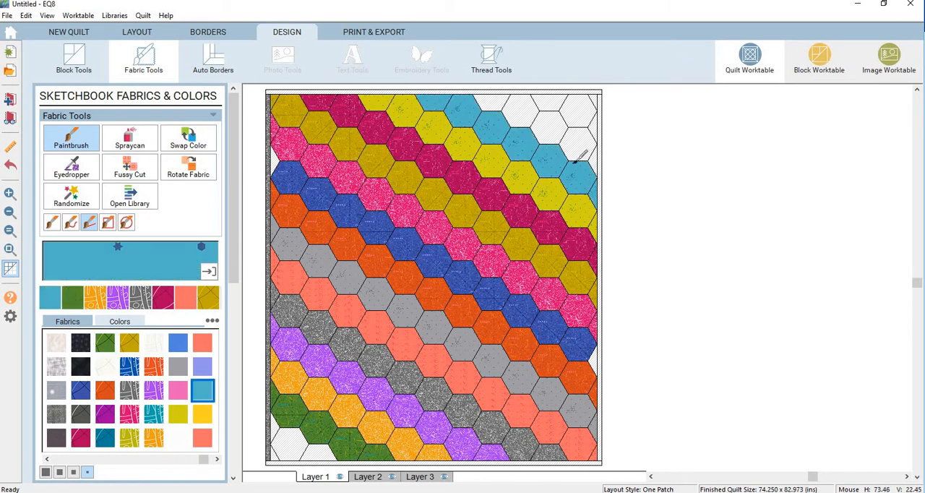
# Paint the uncolored hexagons in the quilt's lower-left corner, below the green row, with the coral fabric.
pyautogui.click(204, 343)
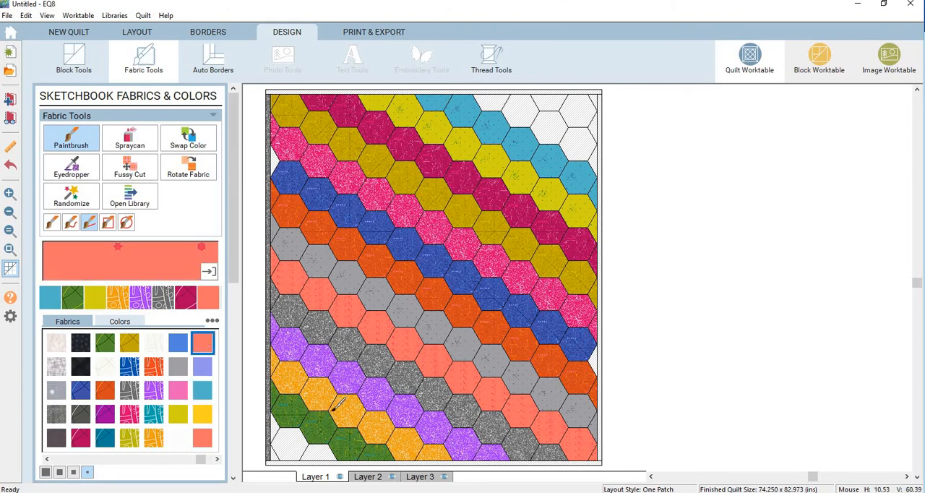
pyautogui.click(331, 454)
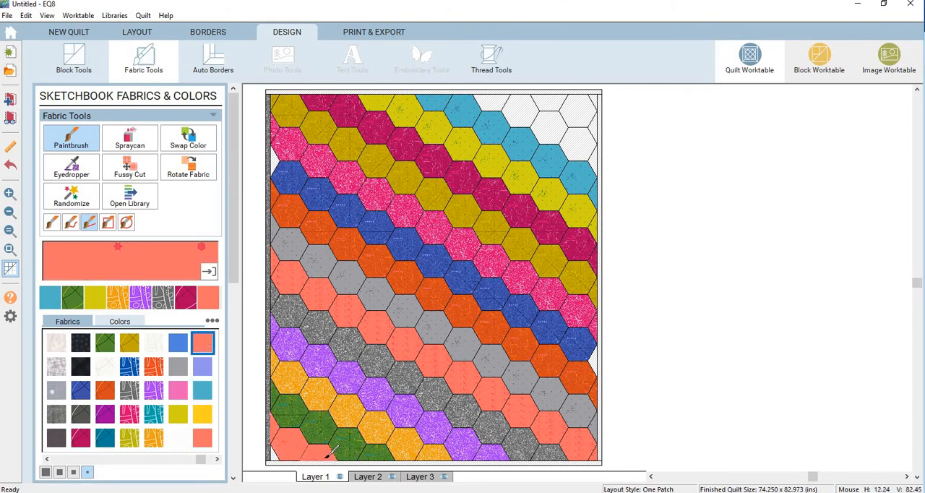
pyautogui.click(206, 441)
pyautogui.moveTo(277, 429); pyautogui.dragTo(330, 449)
# Paint the diagonal row above the light blue one with the white fabric and the upper-right corner hexagons with the teal floral.
pyautogui.click(178, 437)
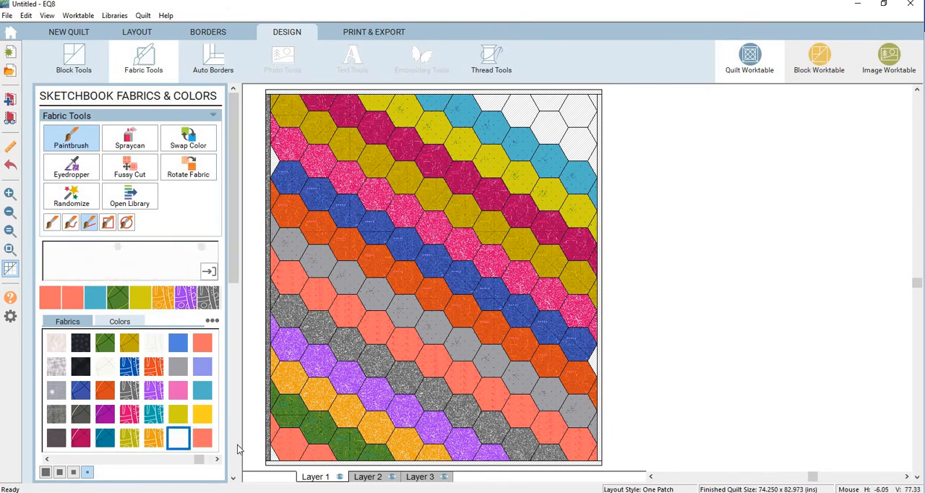
pyautogui.click(275, 452)
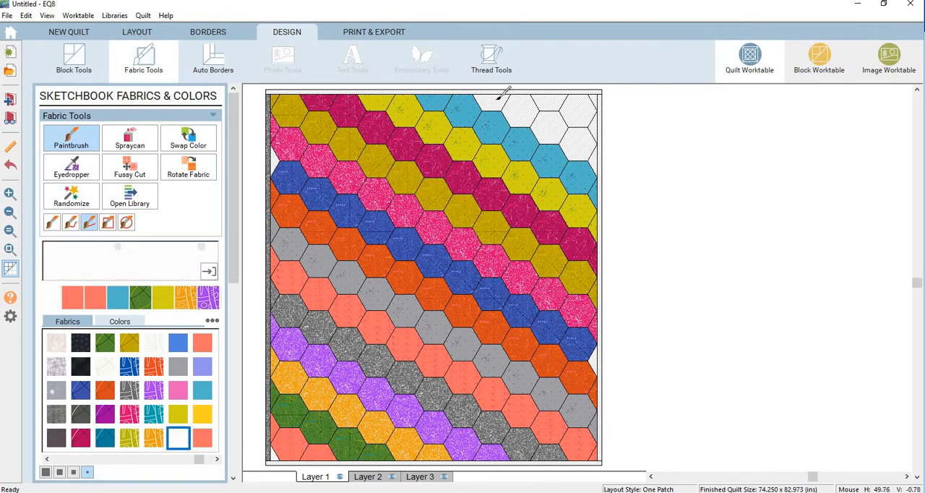
pyautogui.moveTo(594, 151)
pyautogui.mouseDown()
pyautogui.moveTo(598, 167)
pyautogui.moveTo(596, 160)
pyautogui.mouseUp()
pyautogui.click(153, 414)
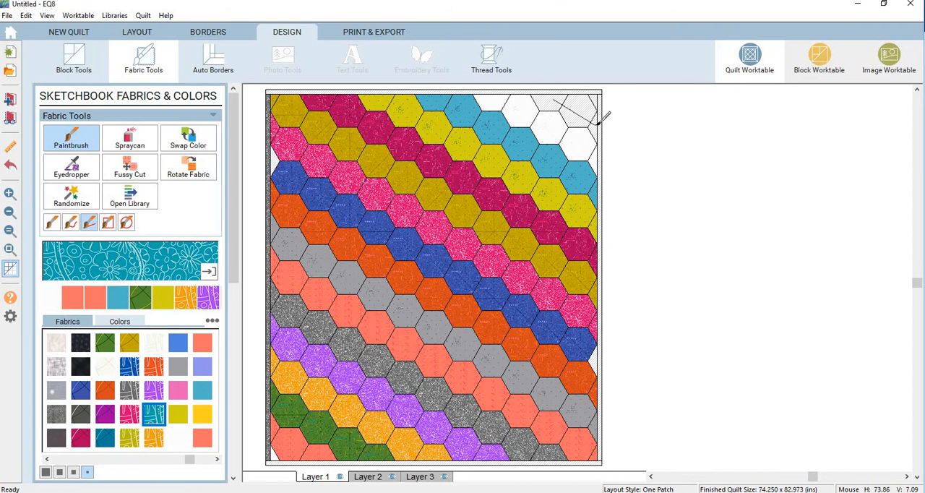
pyautogui.click(591, 107)
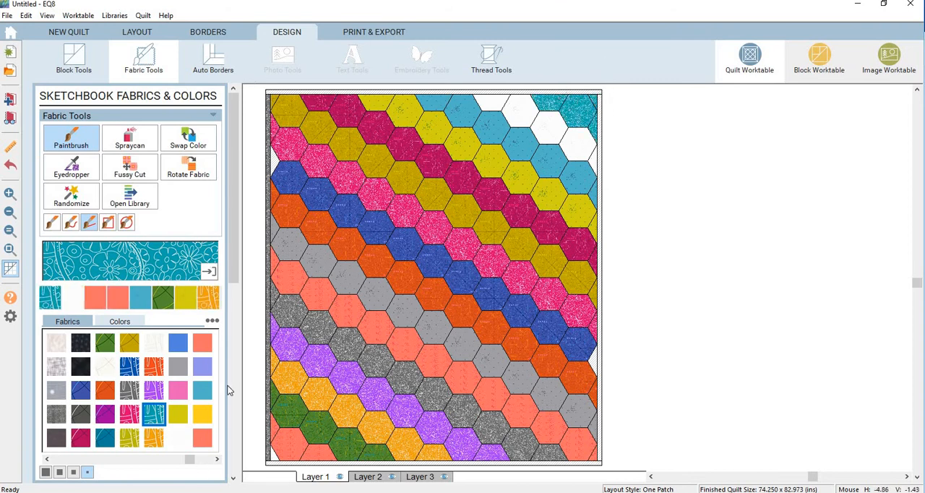
# Paint the narrow border strips around the quilt with the dark gray line-print fabric.
pyautogui.click(105, 390)
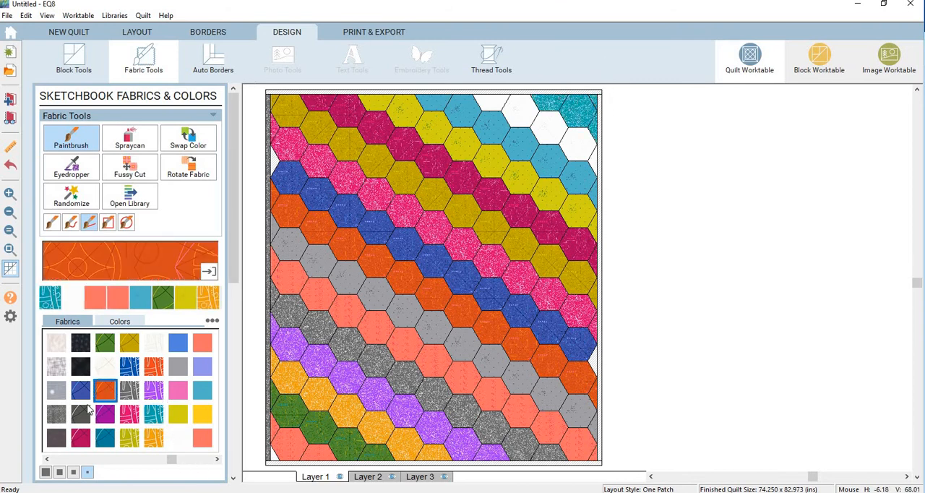
pyautogui.click(88, 409)
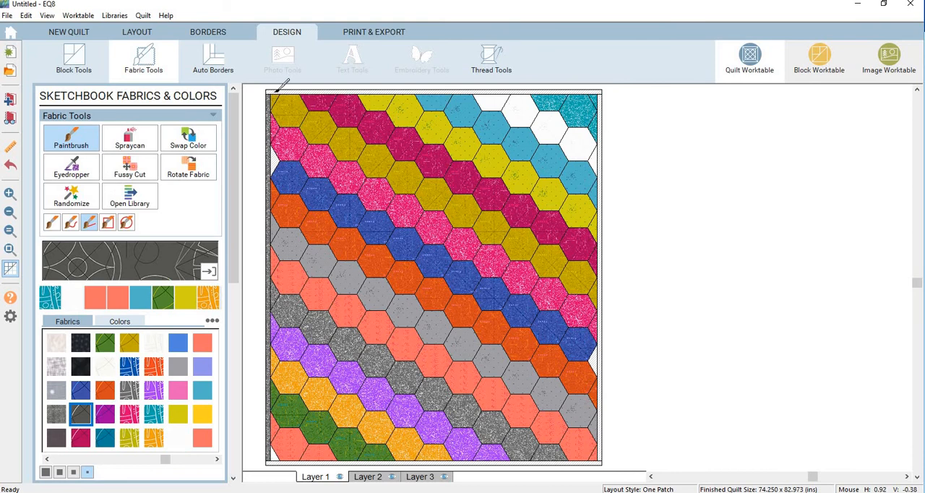
pyautogui.click(275, 90)
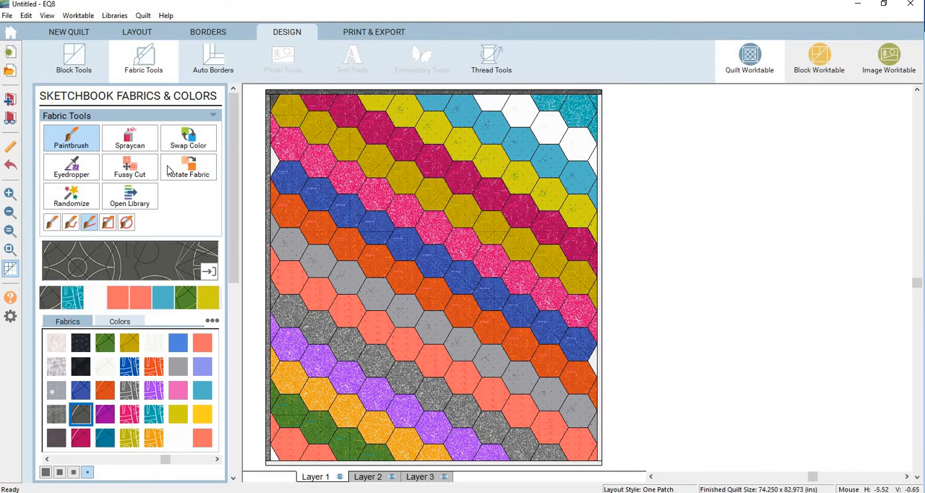
pyautogui.click(52, 223)
pyautogui.click(273, 97)
pyautogui.keyDown('ctrl'); pyautogui.click(271, 102); pyautogui.keyUp('ctrl')
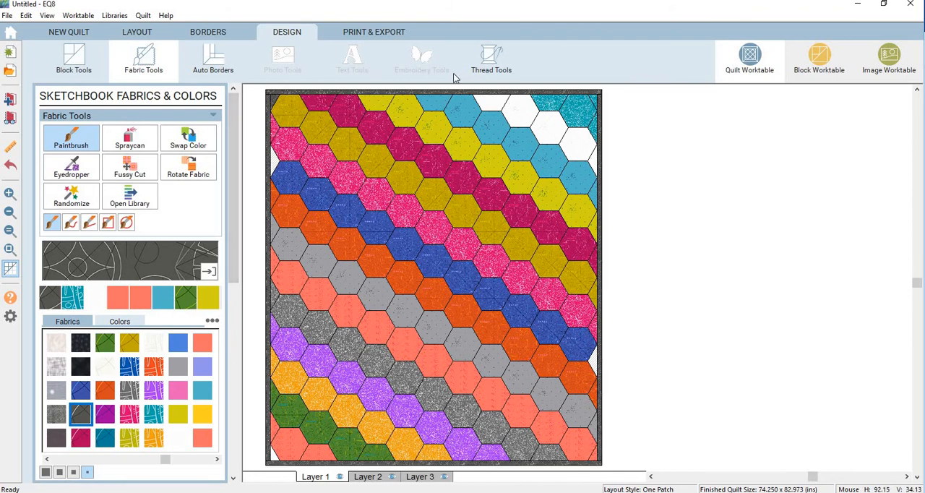
# Preview the quilt's yardage estimates, then close the preview and the estimate settings without printing.
pyautogui.click(382, 33)
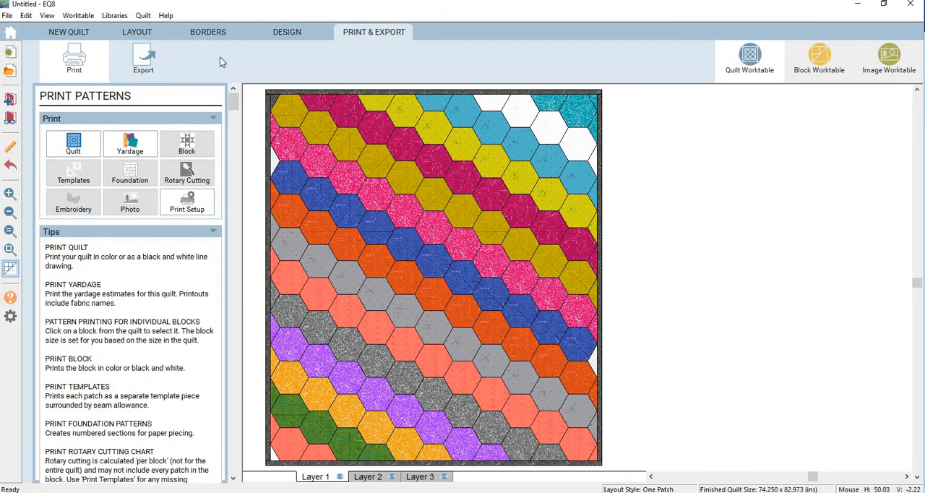
pyautogui.click(142, 57)
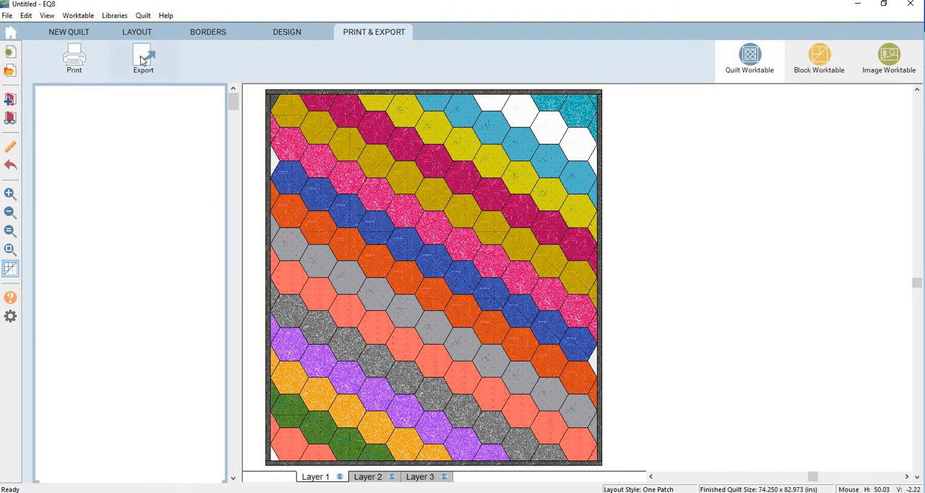
pyautogui.click(86, 61)
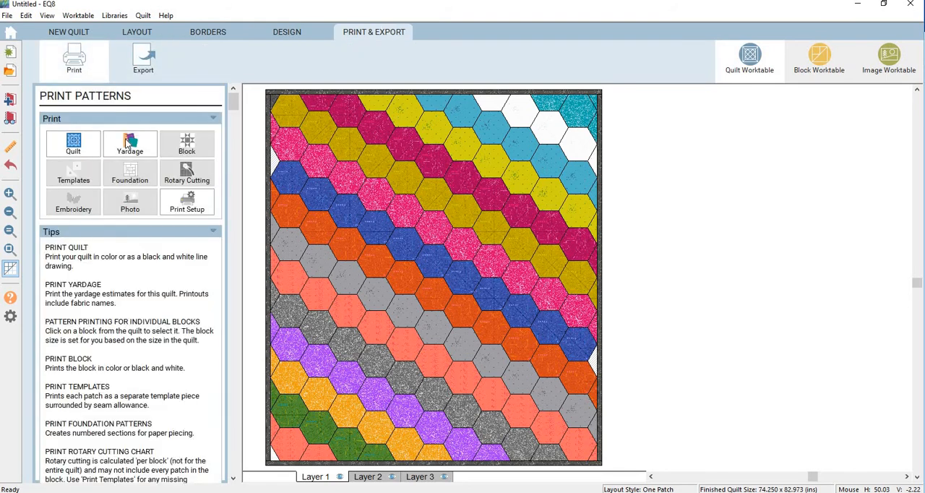
pyautogui.click(127, 143)
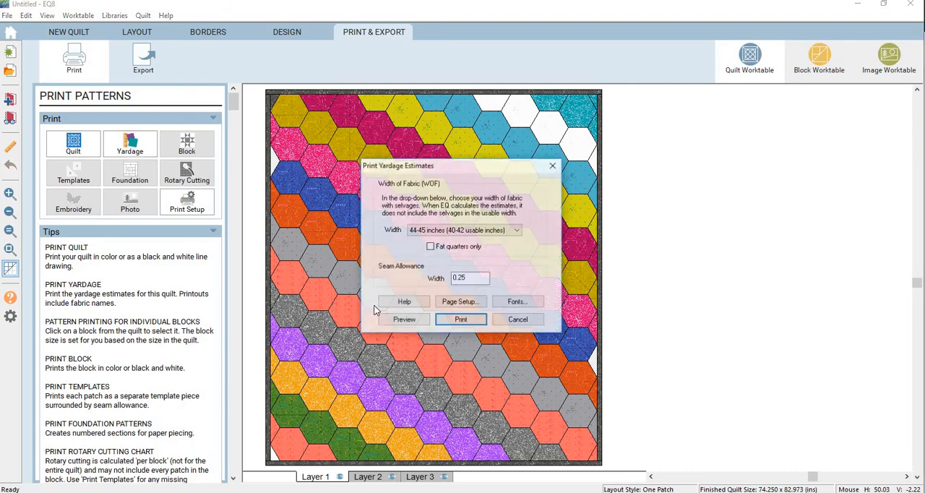
pyautogui.click(399, 320)
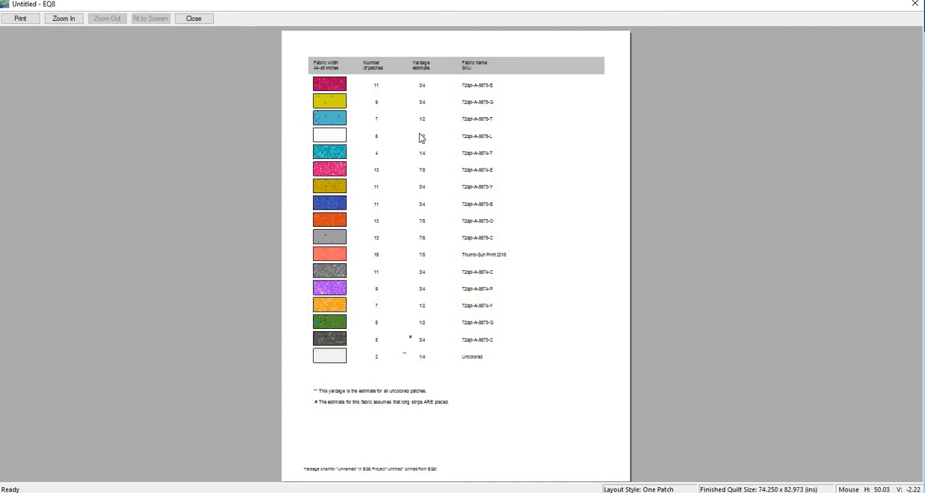
pyautogui.click(202, 21)
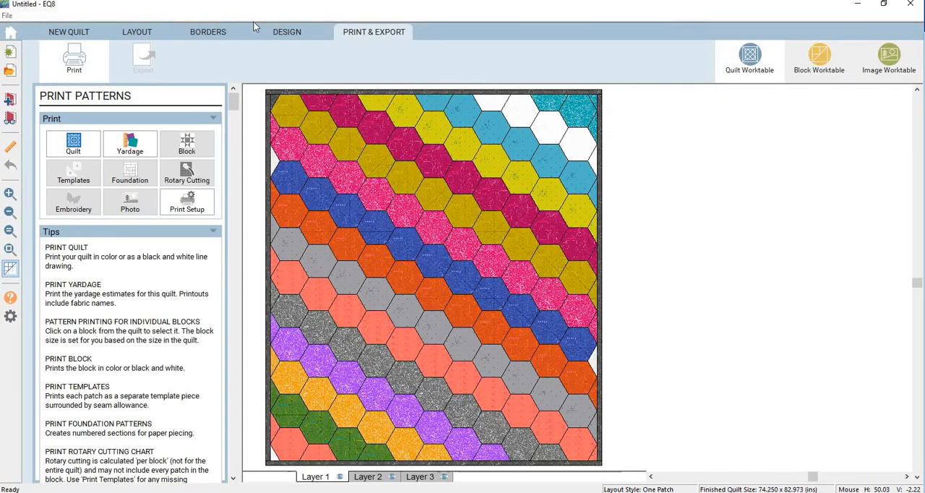
pyautogui.click(556, 161)
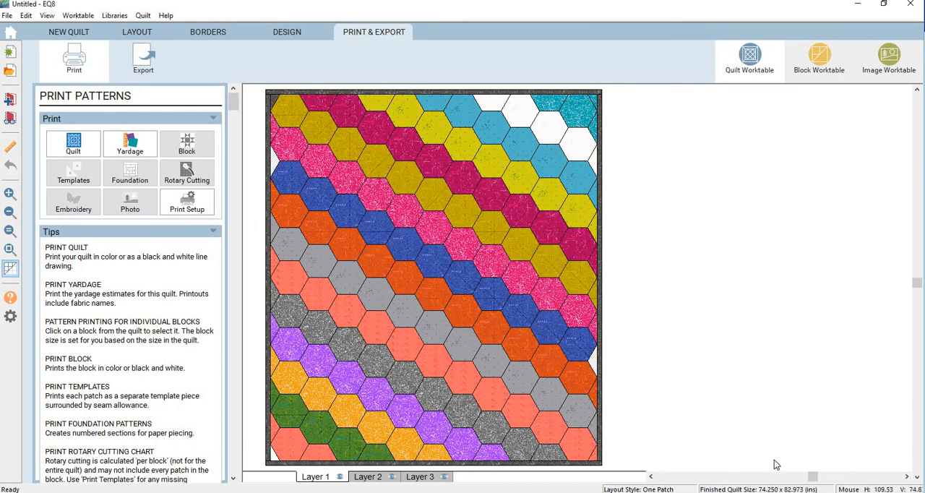